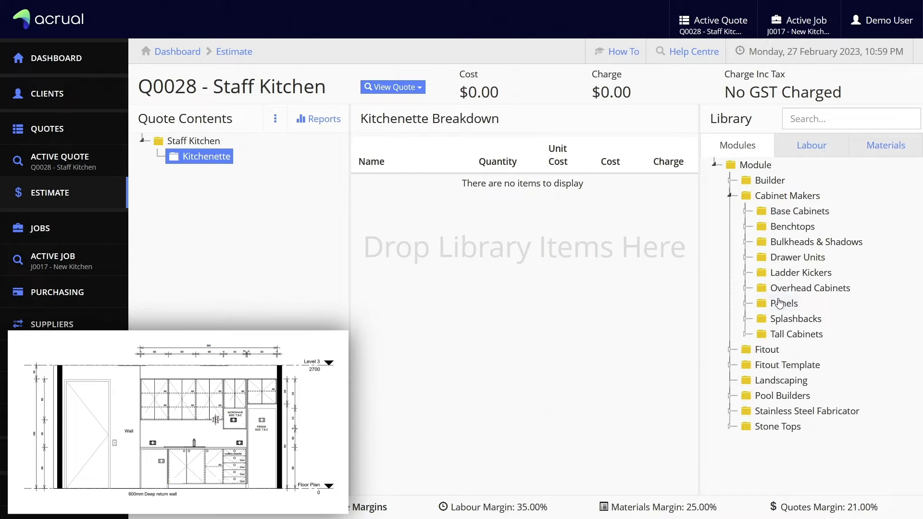
Add Base End Panel 860mm x 580mm, Base 900mm, Base 400mm and D5 500mm Cutlery Tray modules, bringing cost to $693.28
left_click(744, 304)
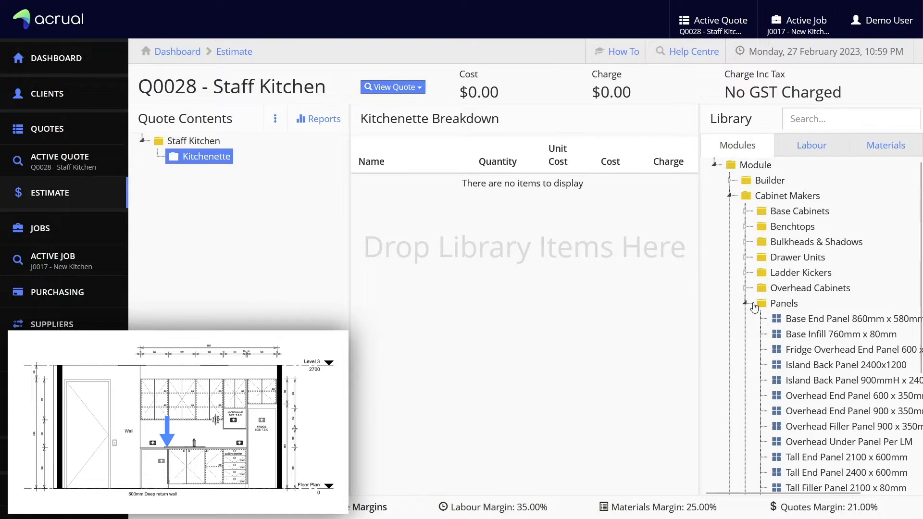
left_click_drag(805, 325, 526, 299)
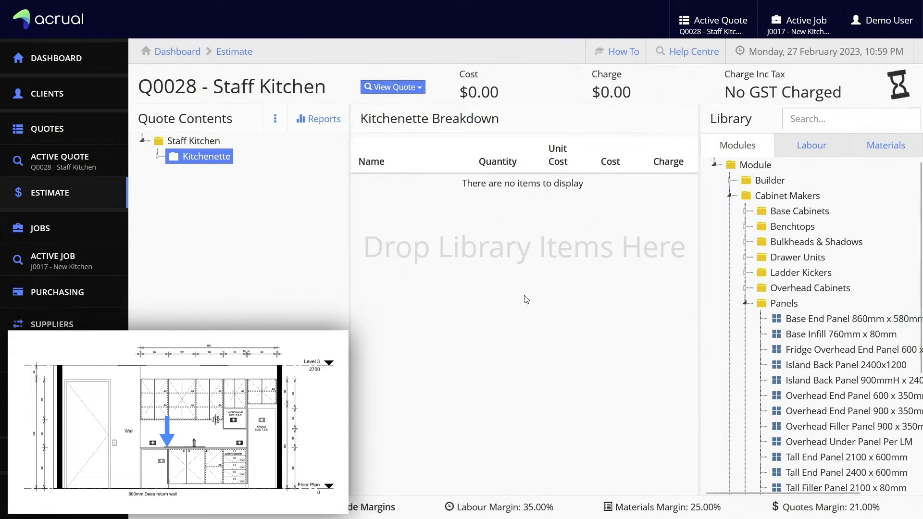
left_click(527, 297)
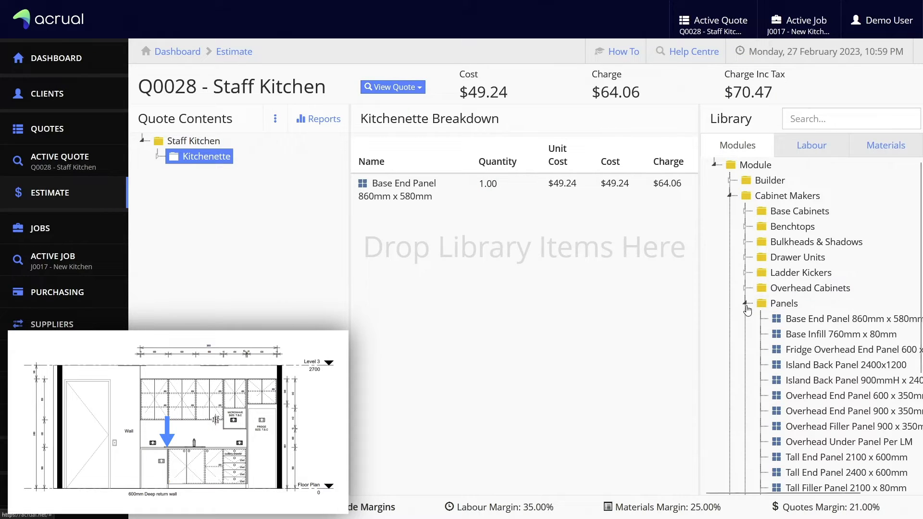
left_click(746, 303)
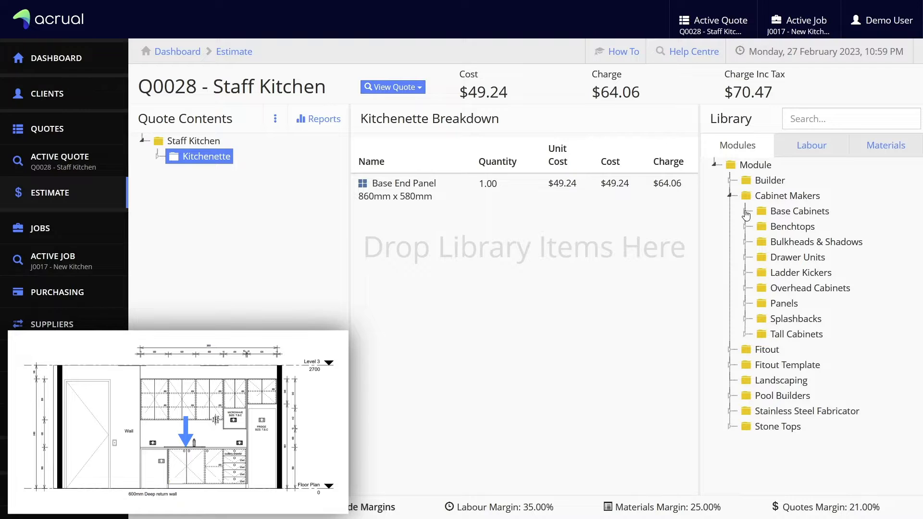
left_click(745, 212)
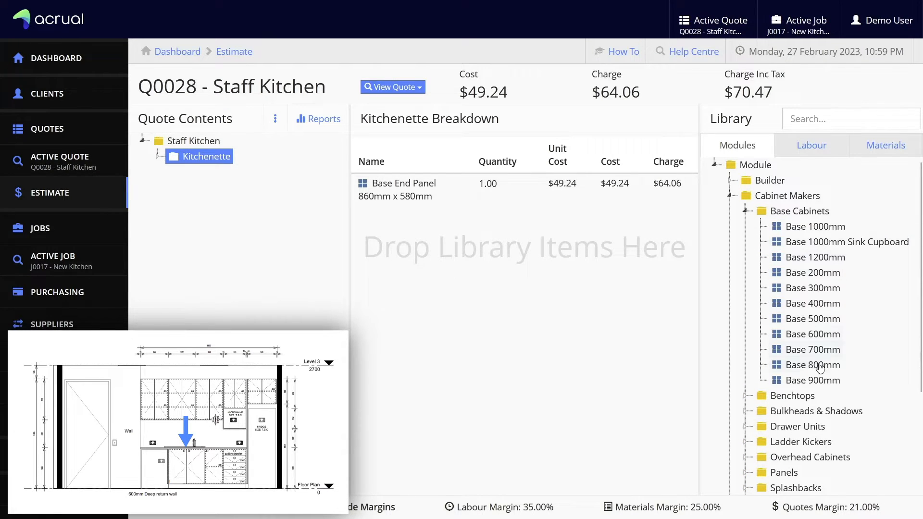
left_click_drag(815, 381, 540, 282)
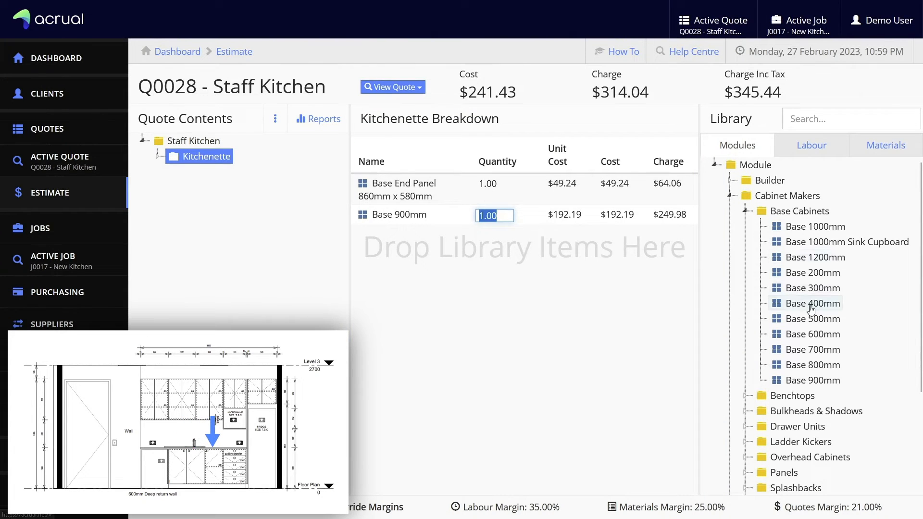
left_click_drag(813, 303, 553, 297)
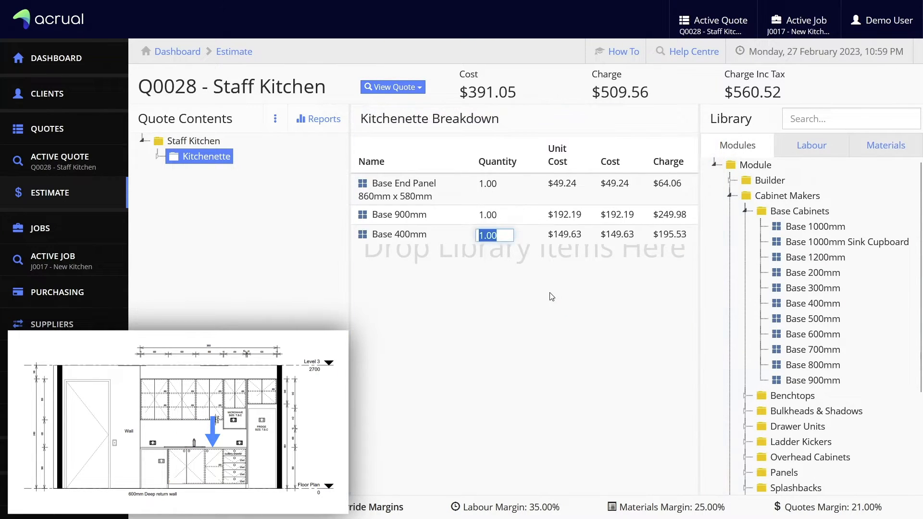
left_click(551, 295)
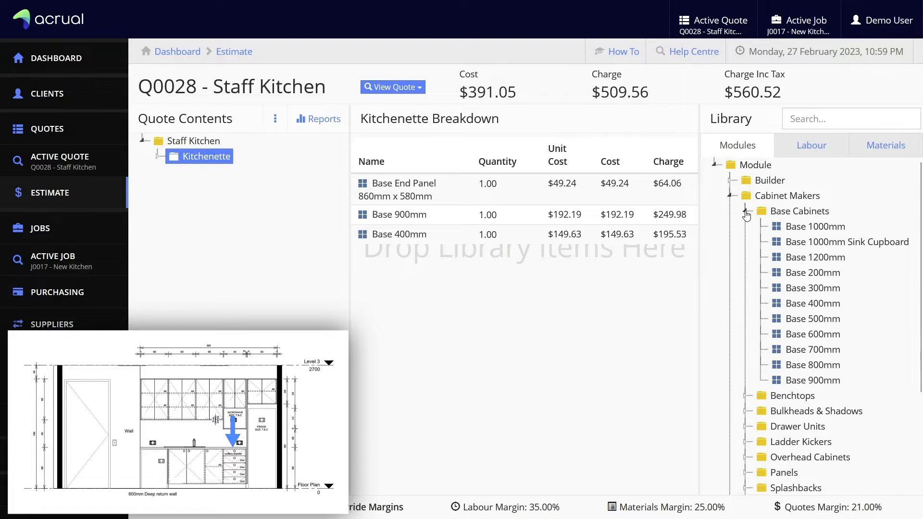
left_click(745, 212)
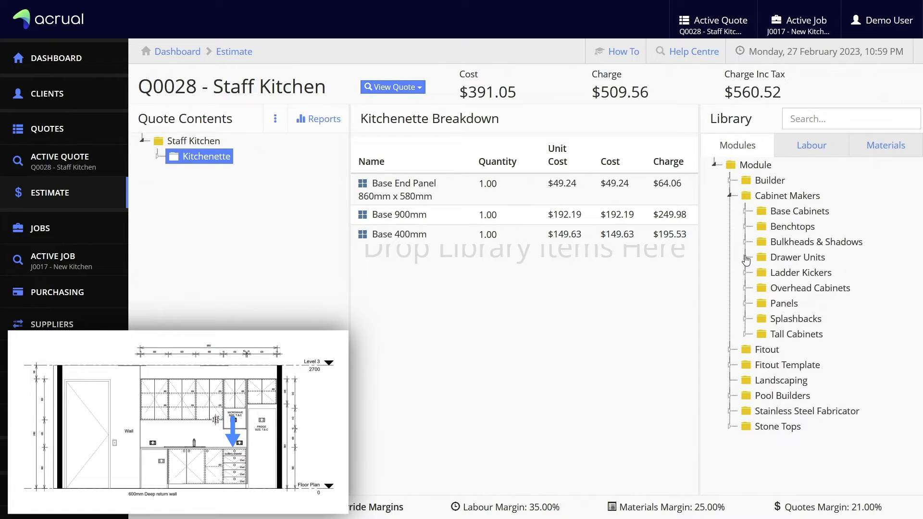
left_click(745, 258)
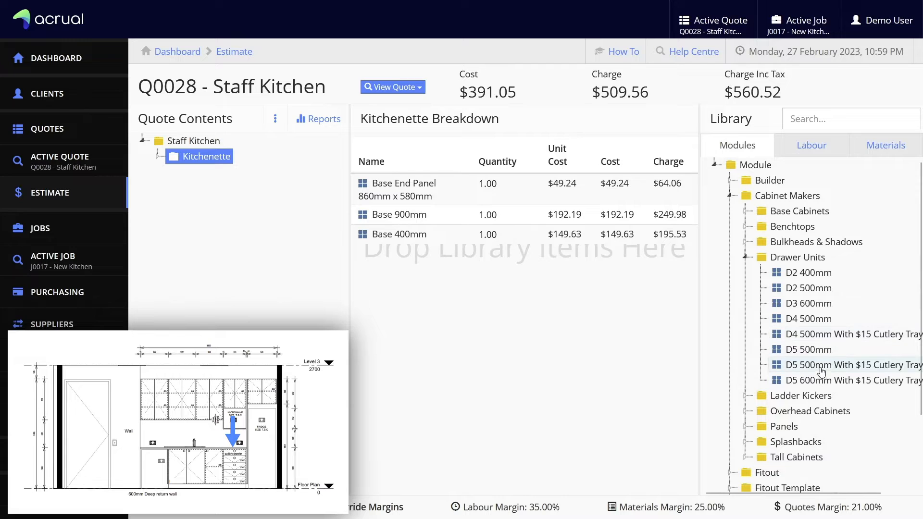
left_click_drag(822, 371, 514, 311)
left_click(516, 308)
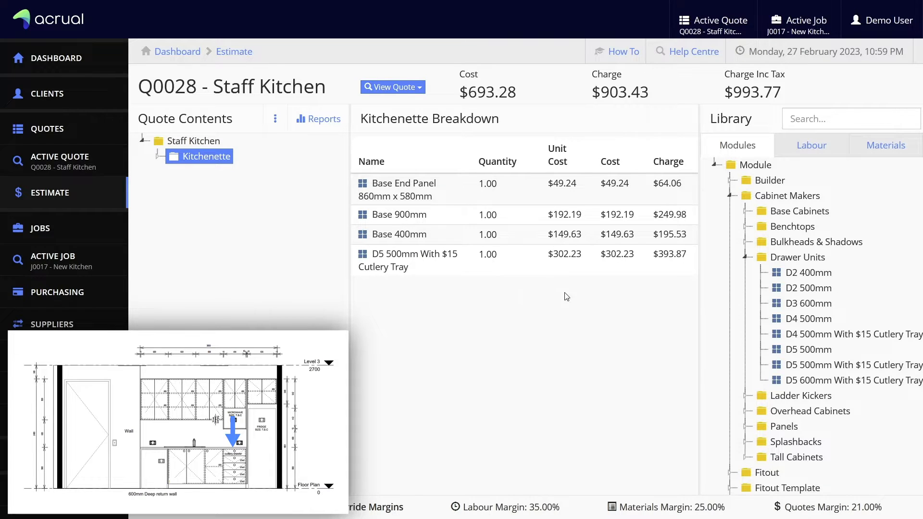
Add the Tall End Panel 2400 x 600mm and the vented Fridge Overhead to the Kitchenette
left_click(745, 258)
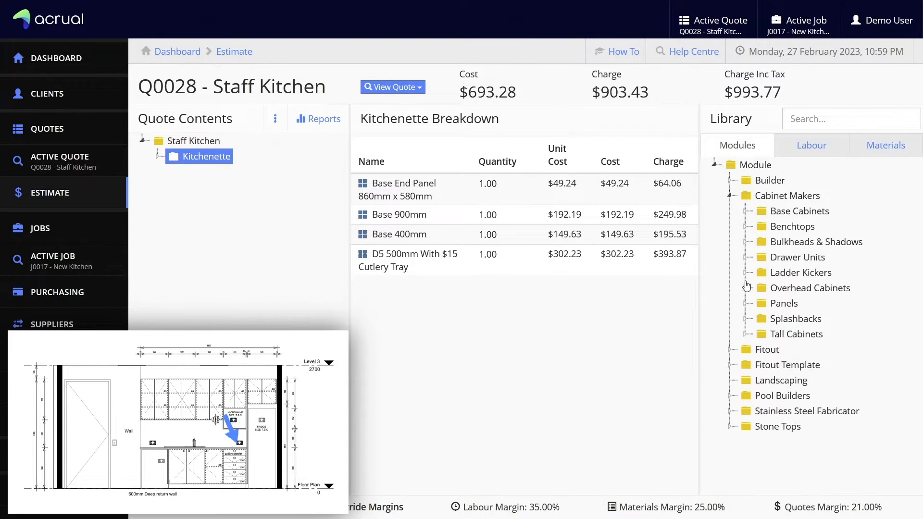
left_click(746, 303)
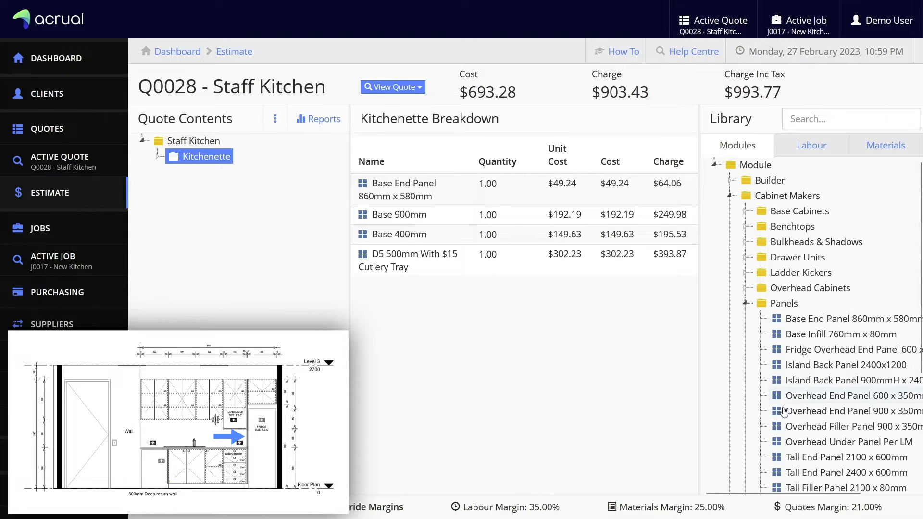
left_click_drag(816, 473, 489, 316)
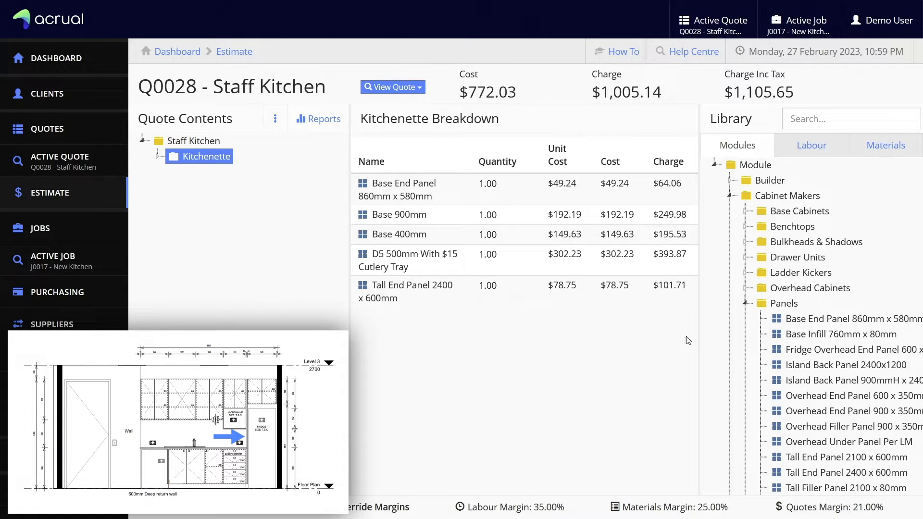
left_click(745, 303)
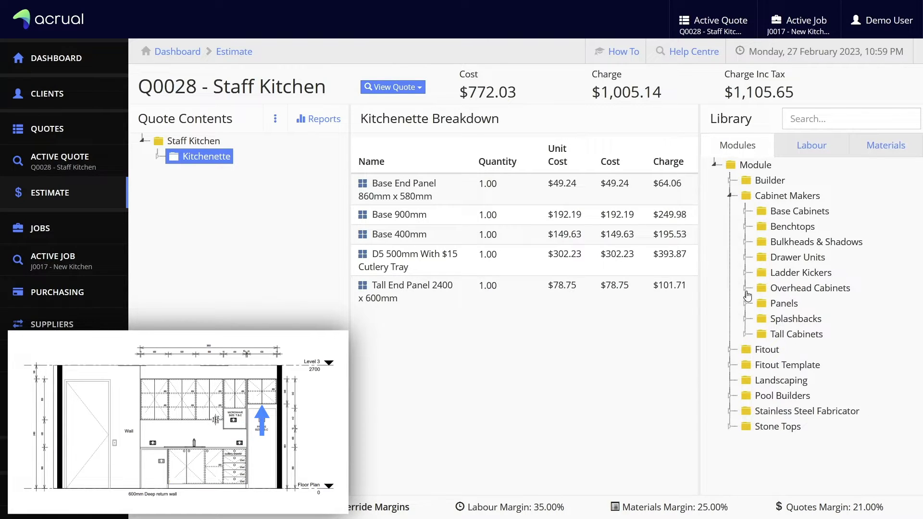
left_click(751, 288)
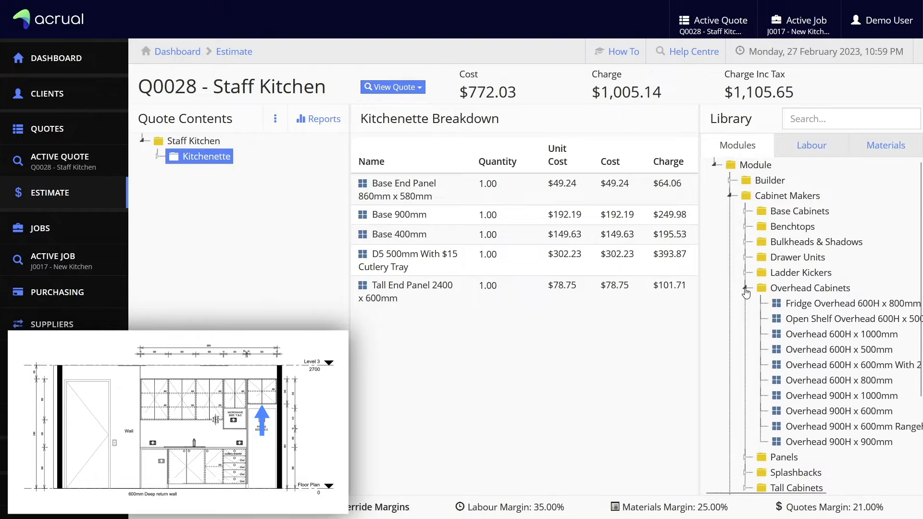
left_click_drag(820, 306, 492, 336)
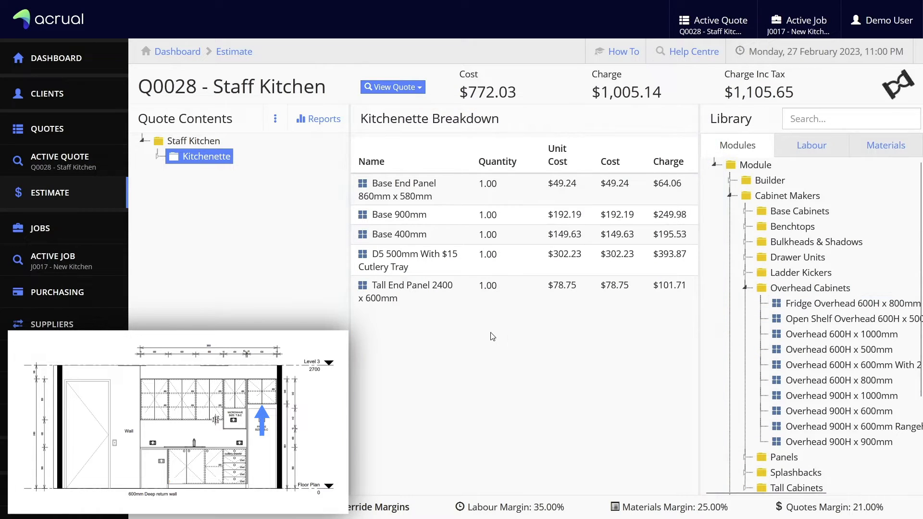
left_click(482, 363)
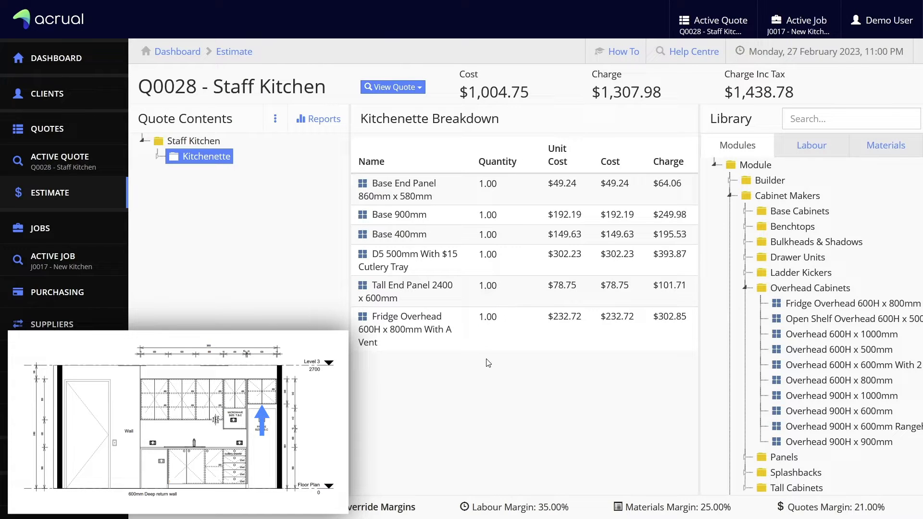
Add the Fridge Overhead End Panel and Overhead Filler Panel 900 x 350mm to the Kitchenette
left_click(745, 290)
left_click(745, 304)
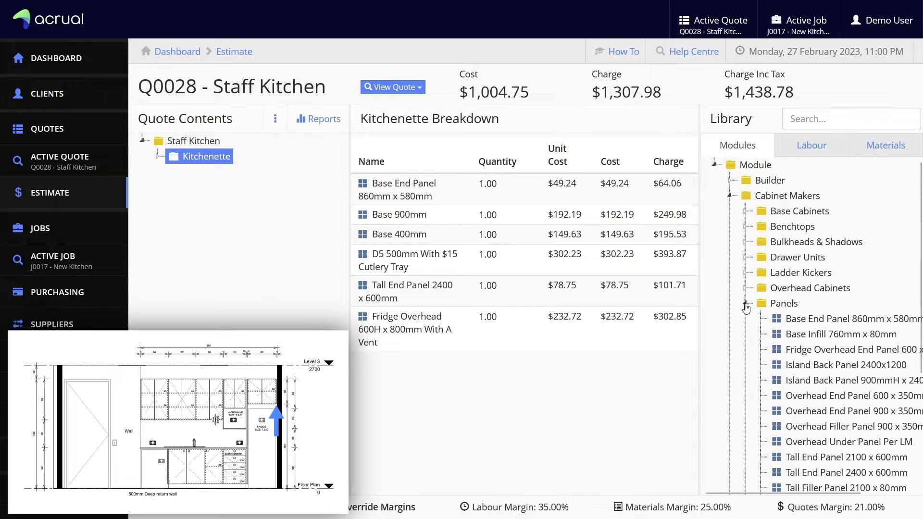
left_click_drag(801, 351, 476, 396)
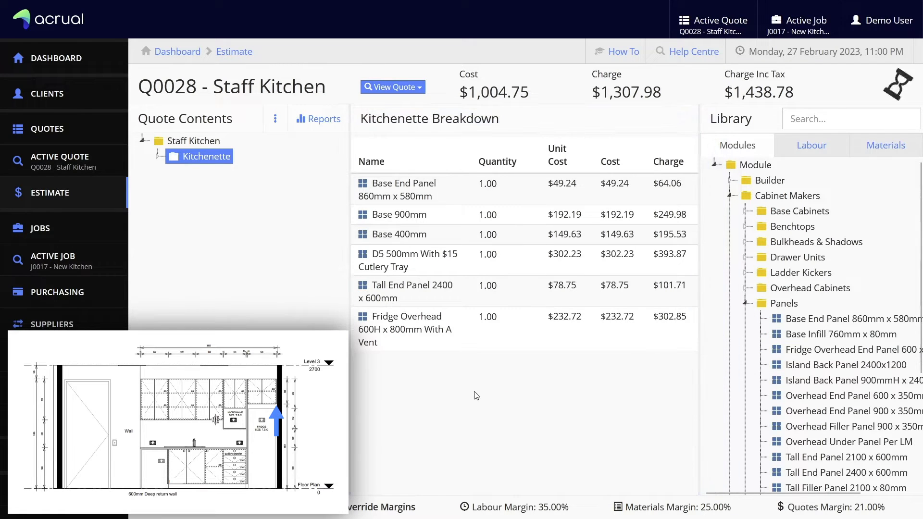
left_click(494, 407)
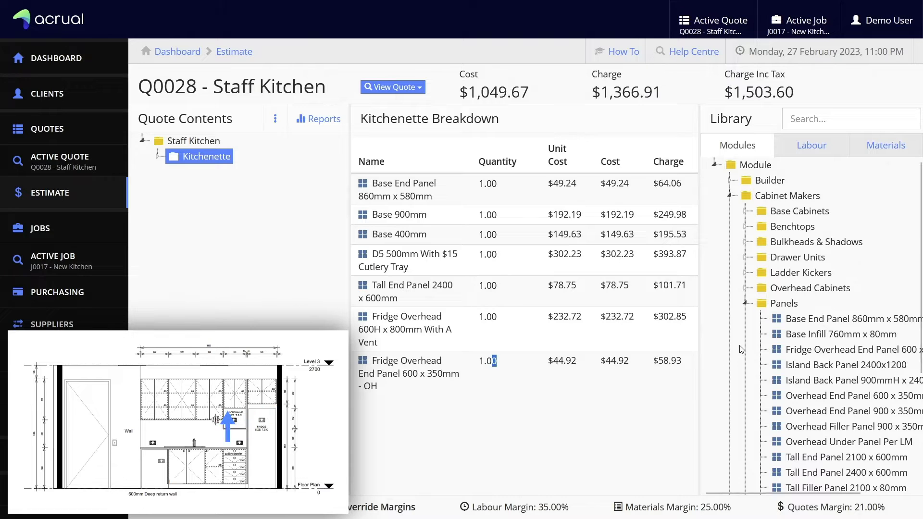
left_click(745, 303)
left_click(745, 287)
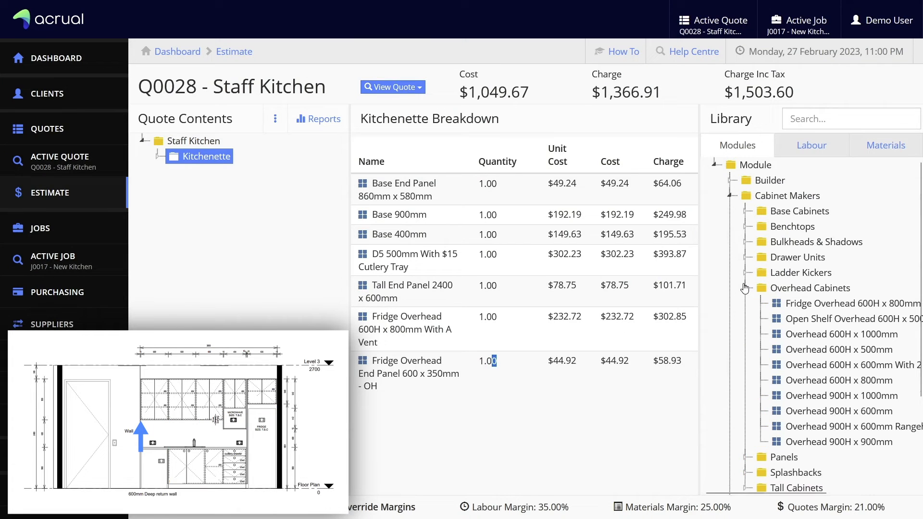
left_click(745, 287)
left_click(745, 303)
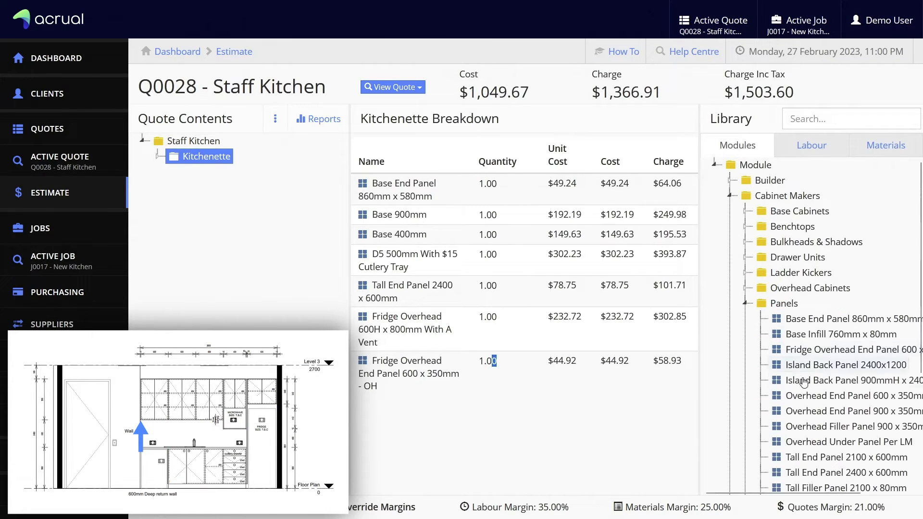
left_click_drag(823, 429, 495, 449)
left_click(506, 437)
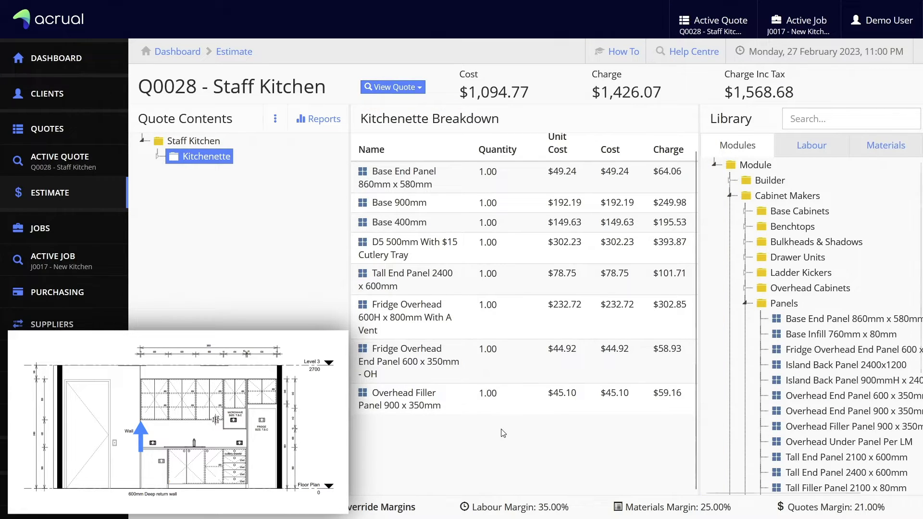
left_click(747, 303)
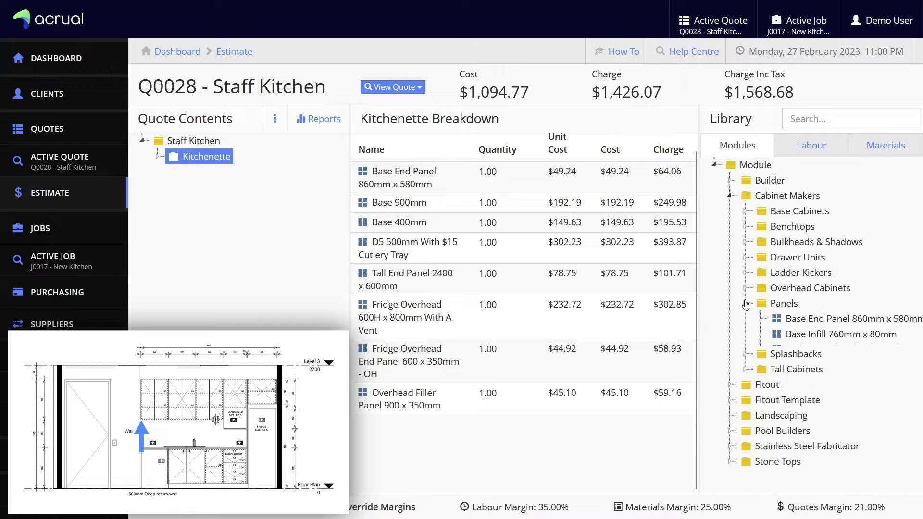
left_click(746, 288)
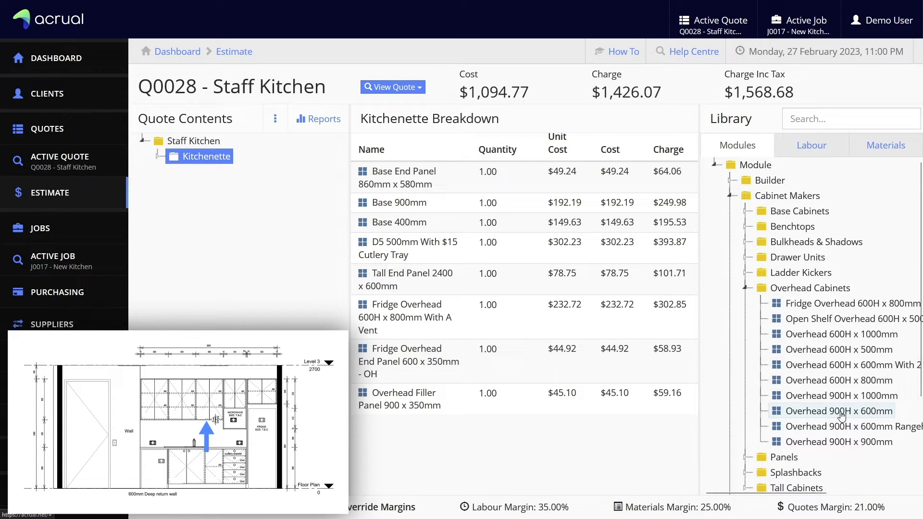
Add the Overhead 900H x 600mm cabinet to the Kitchenette with quantity 3
left_click_drag(840, 413, 509, 442)
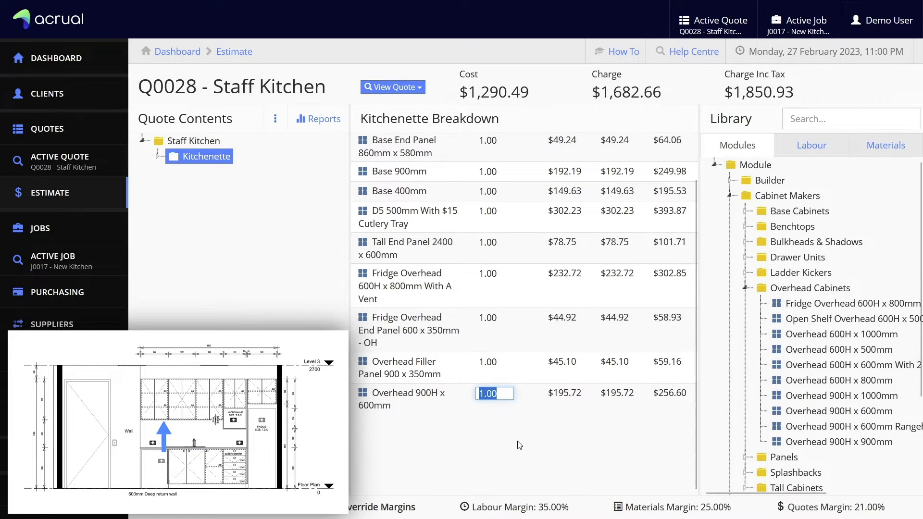
type("3")
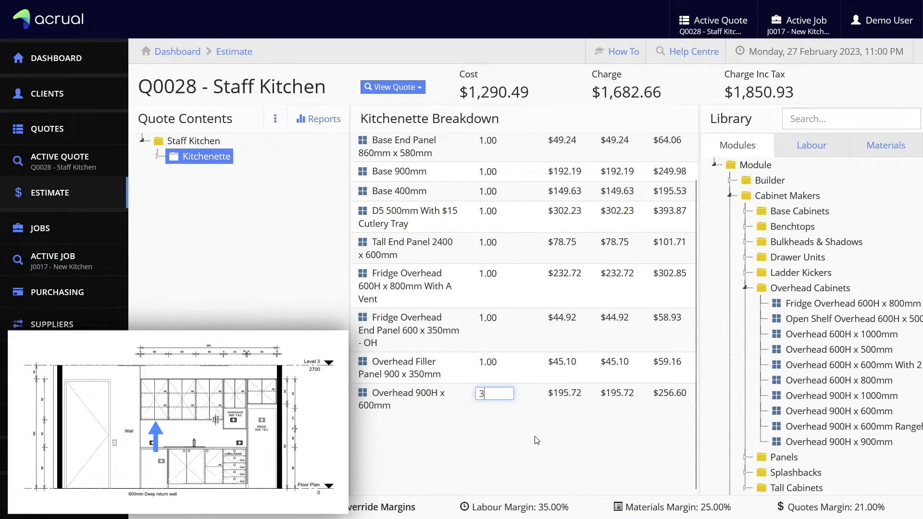
left_click(540, 445)
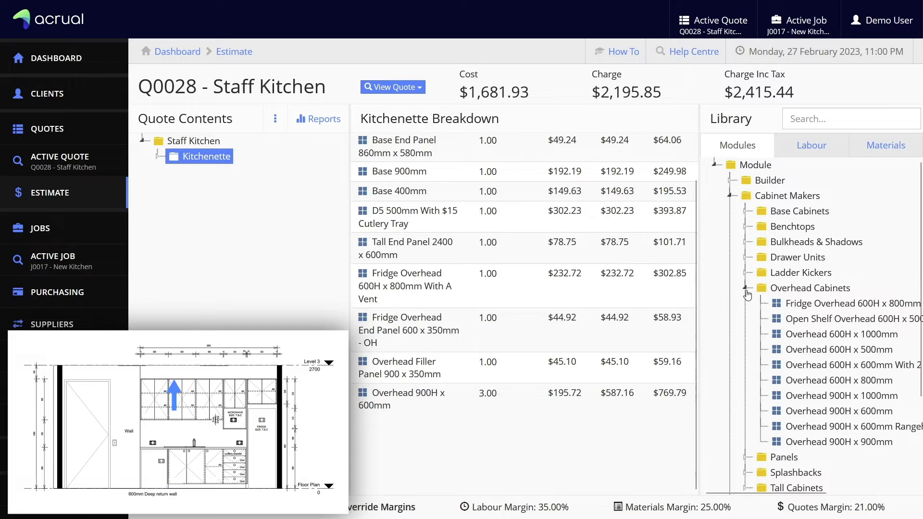
left_click(745, 287)
Add 3 Bulkhead Per LM 300mm High Colour modules from Bulkheads & Shadows
left_click(745, 242)
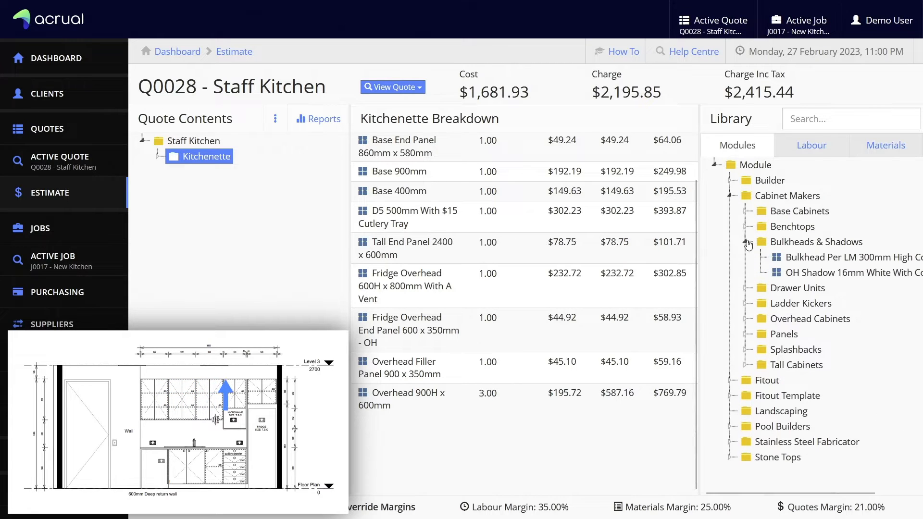
left_click_drag(817, 258, 540, 433)
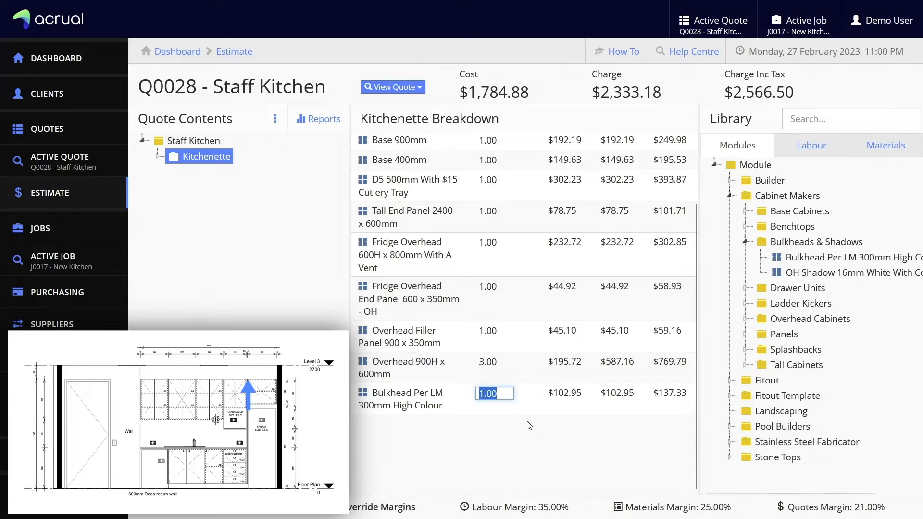
type("3")
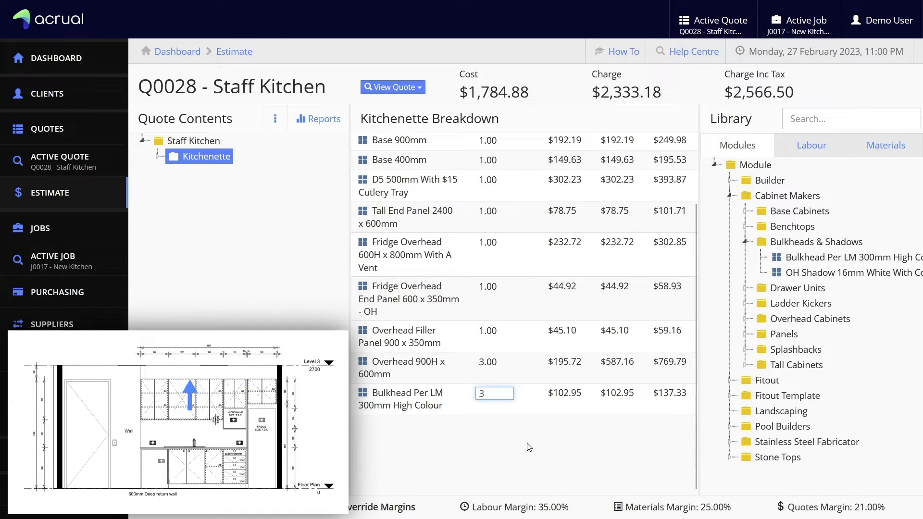
key("Return")
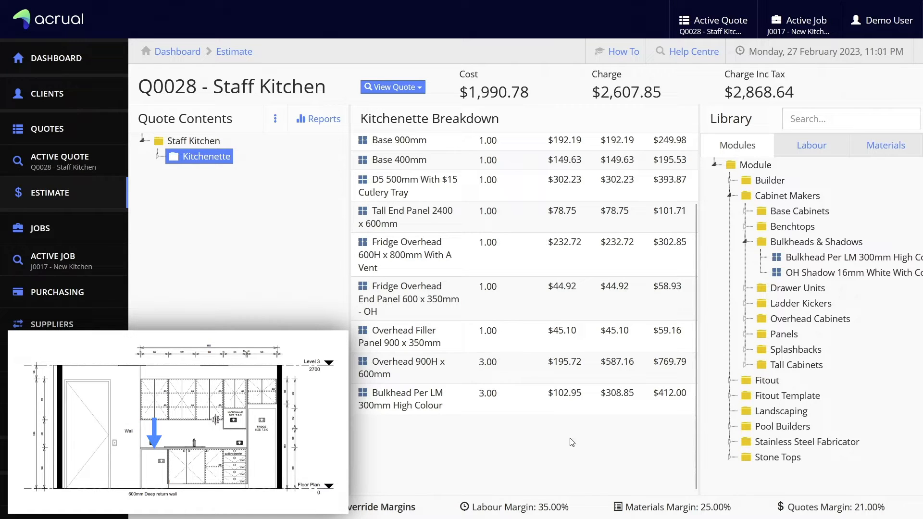
left_click(887, 144)
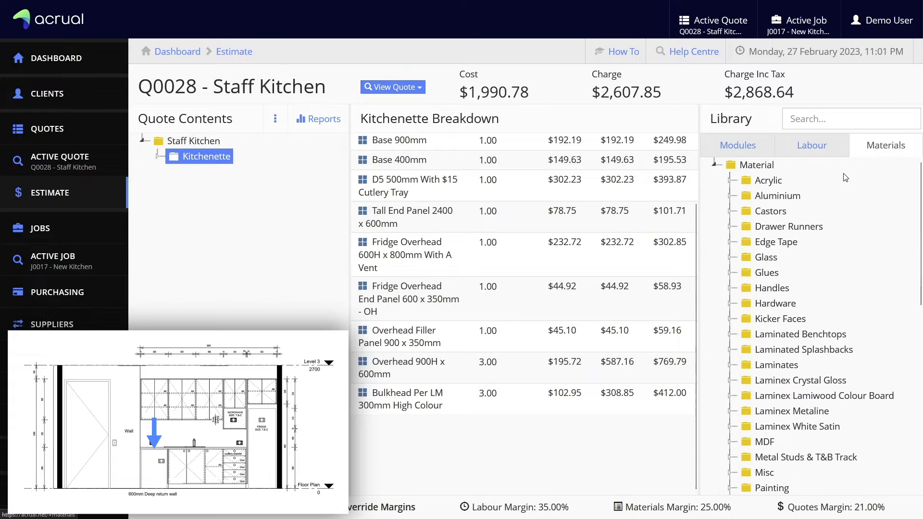
Add 1.2 of the 20mm x 20mm anodised aluminium angle to the Kitchenette
left_click(729, 195)
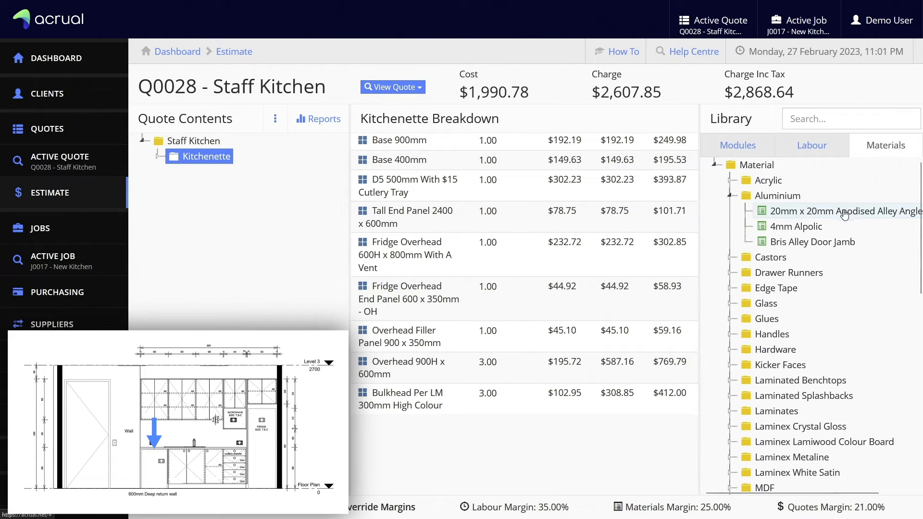
left_click_drag(845, 215, 454, 441)
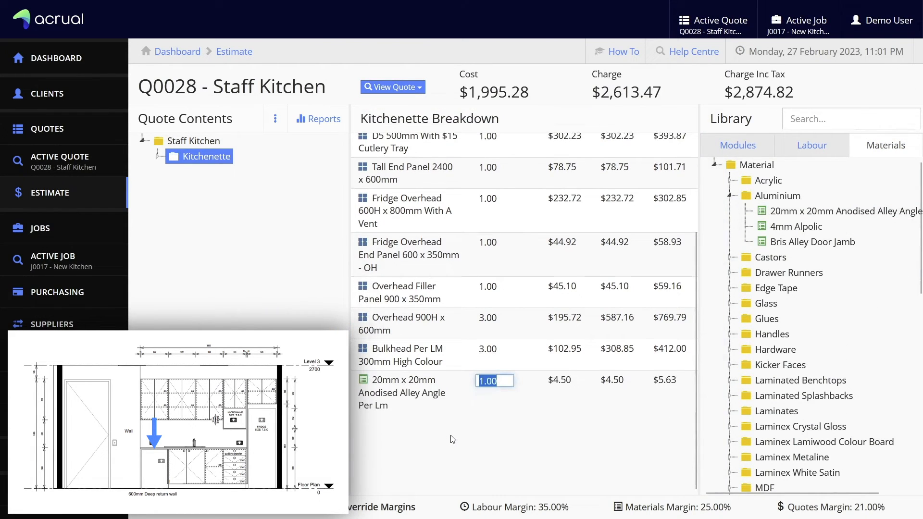
type("1.2")
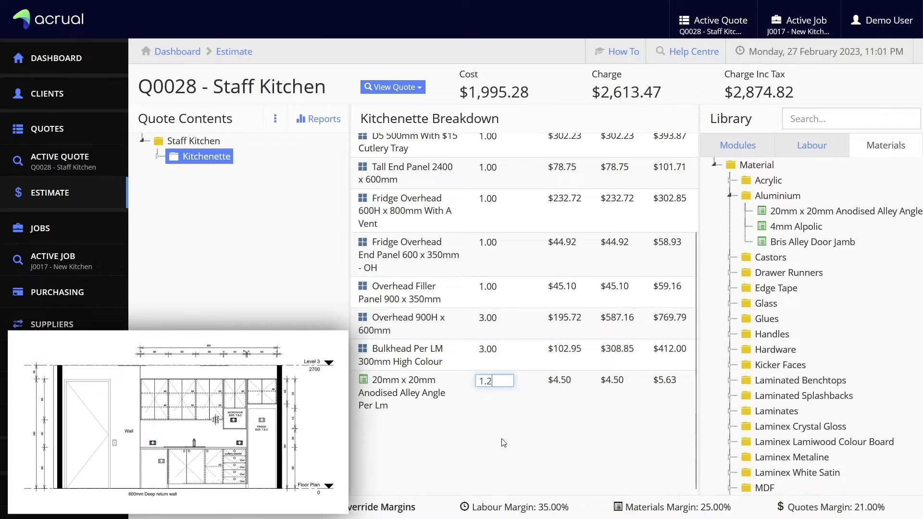
key("Return")
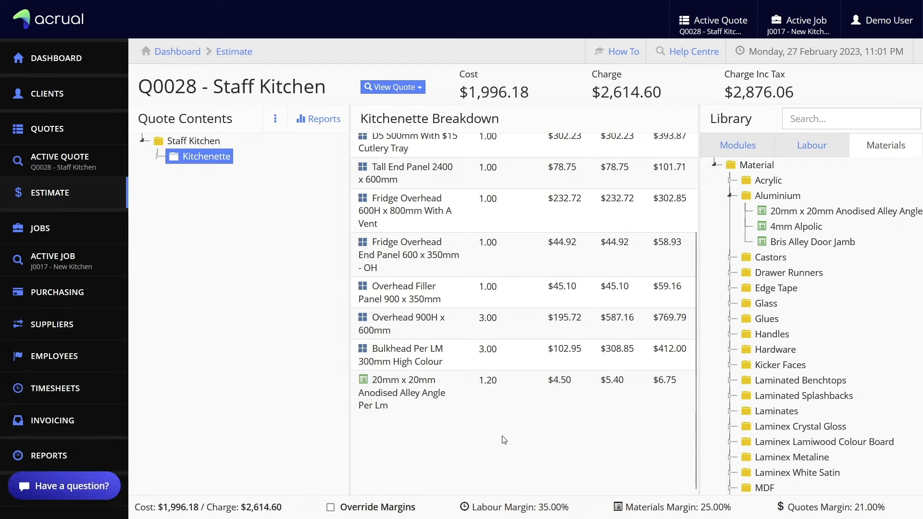
Add Loading, Unloading and Delivery factory labour, each at quantity 1
left_click(811, 153)
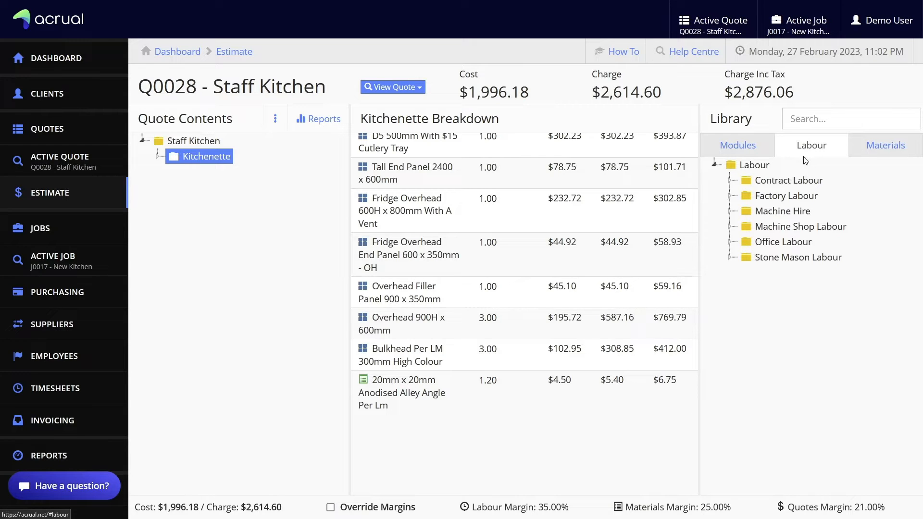
left_click(746, 196)
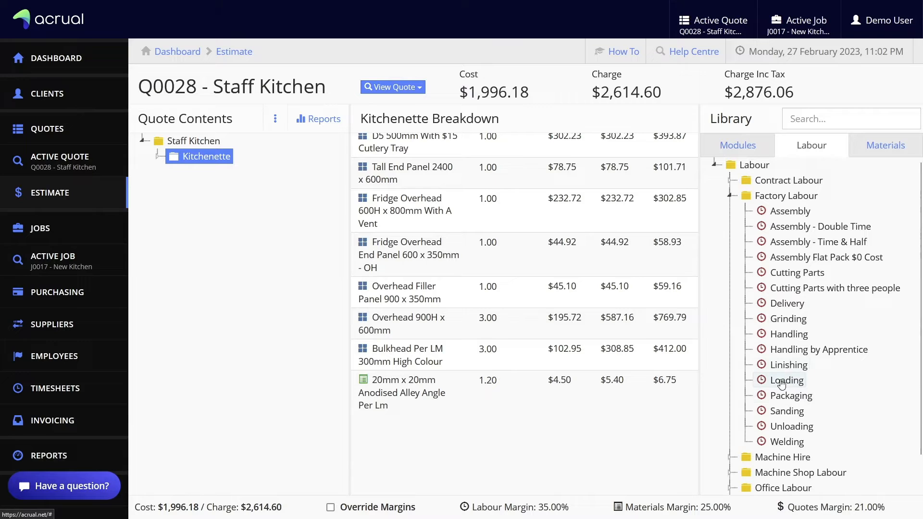
left_click_drag(780, 380, 541, 435)
left_click(549, 438)
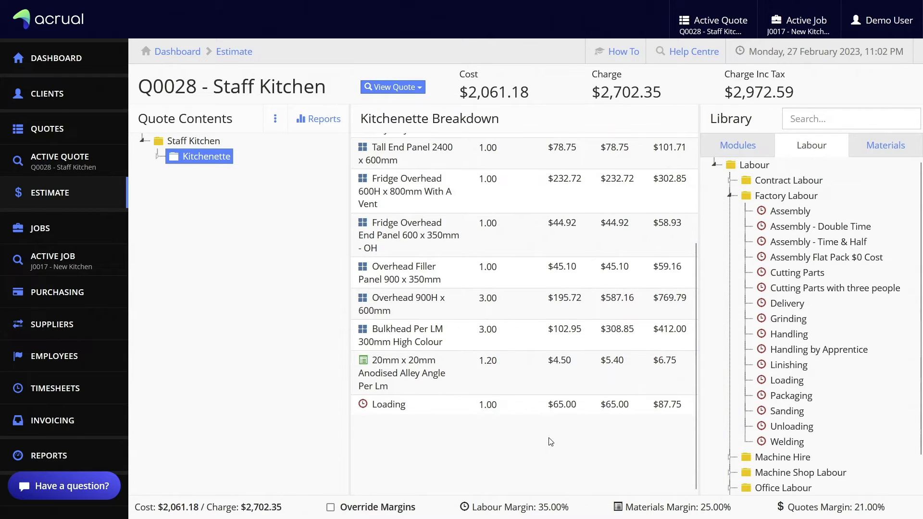
left_click_drag(801, 428, 559, 456)
left_click(594, 457)
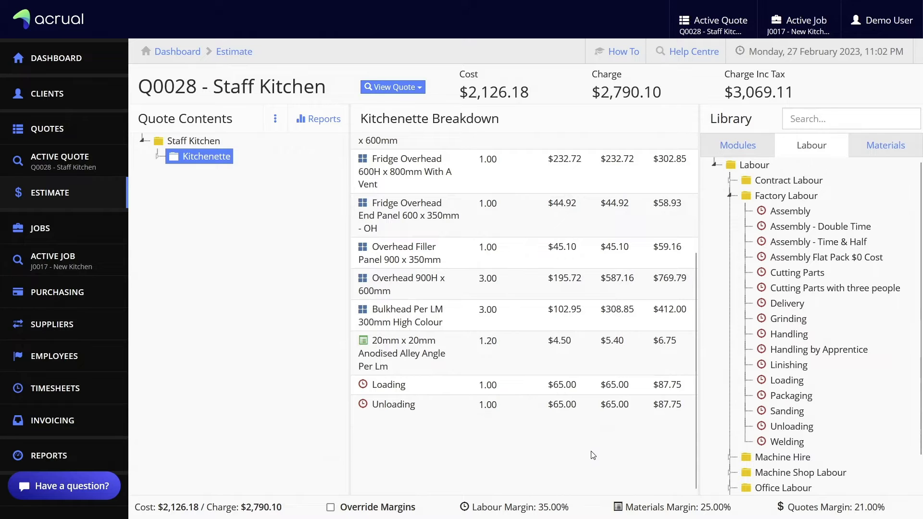
left_click_drag(786, 303, 560, 451)
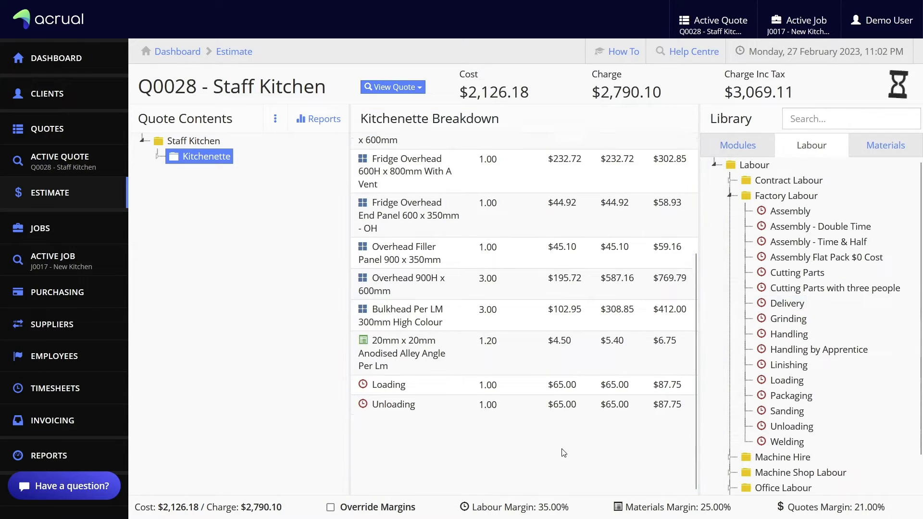
left_click(567, 455)
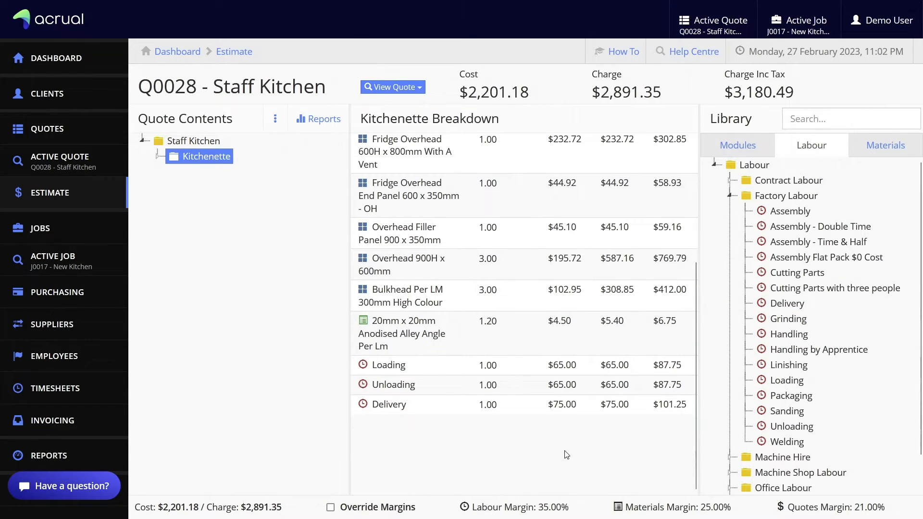
left_click(730, 197)
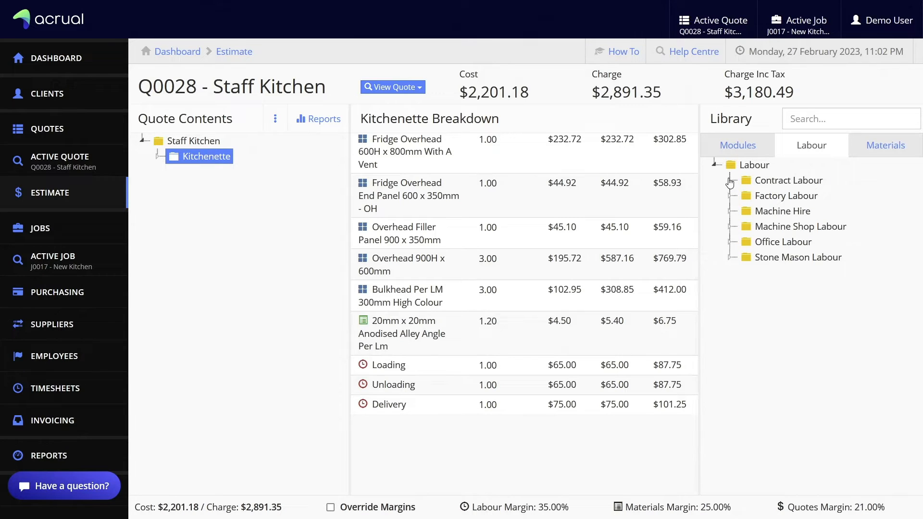
Add 7 hours of Installation Per Hour and Project Management labour, bringing cost to $2,766.18
left_click(729, 182)
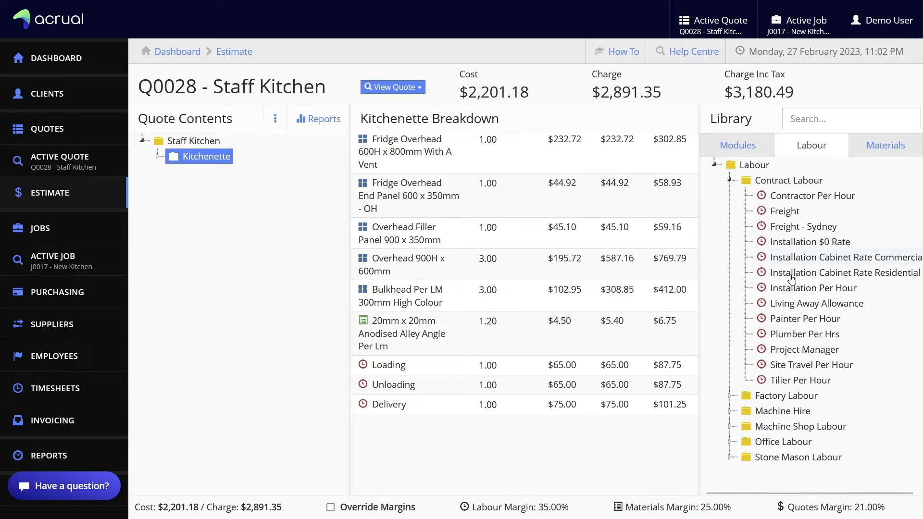
left_click_drag(824, 291, 486, 440)
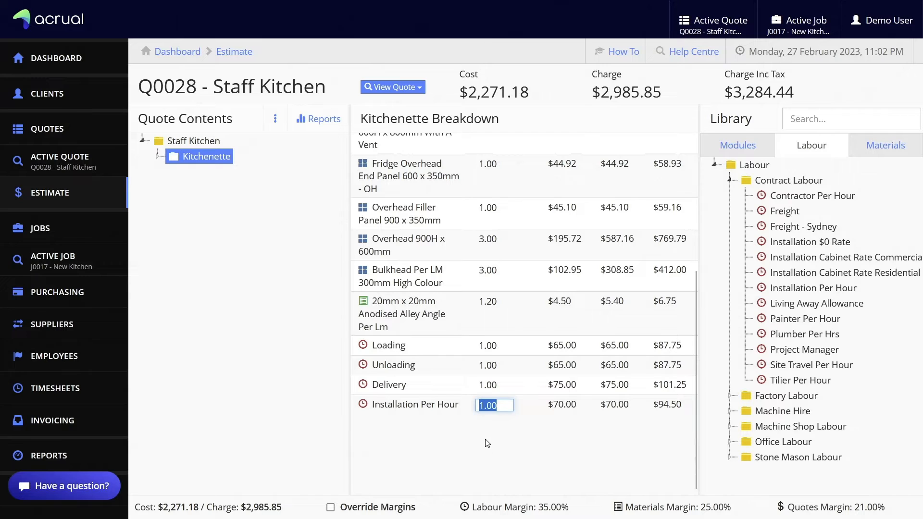
type("7")
key("Return")
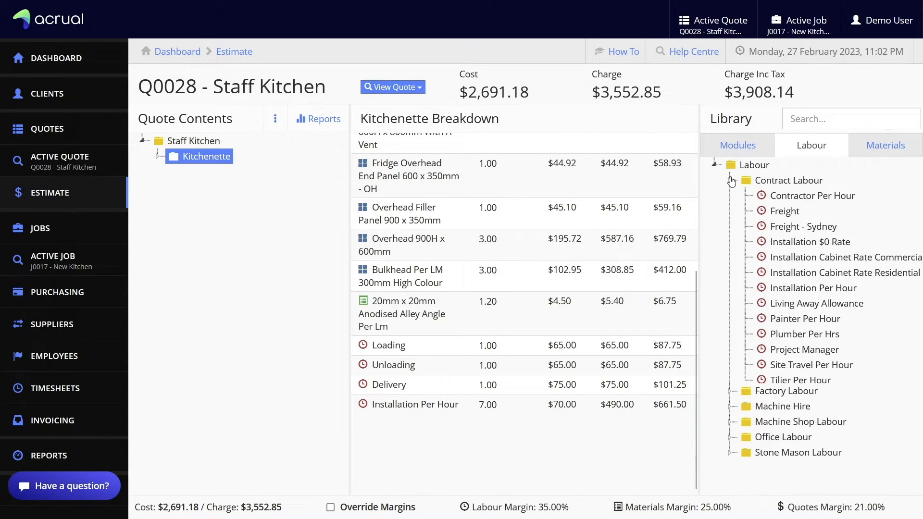
left_click(731, 182)
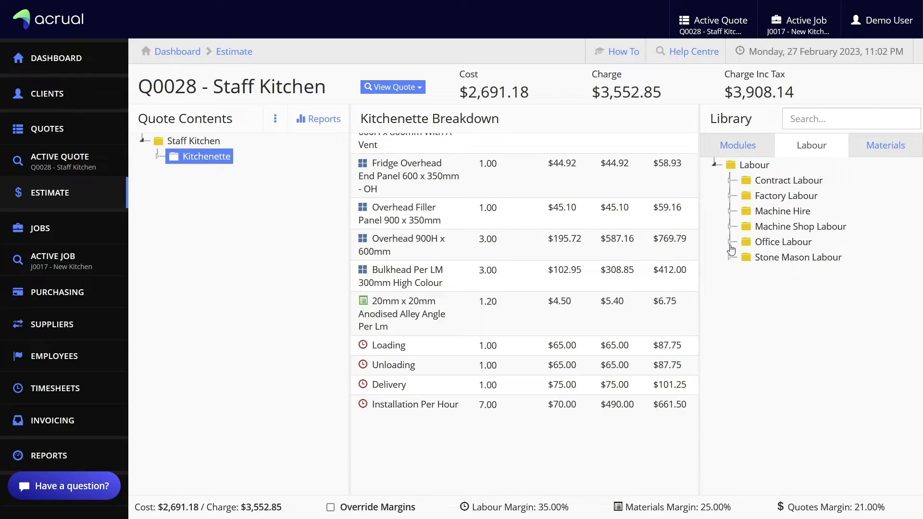
left_click(730, 242)
left_click_drag(811, 341, 575, 460)
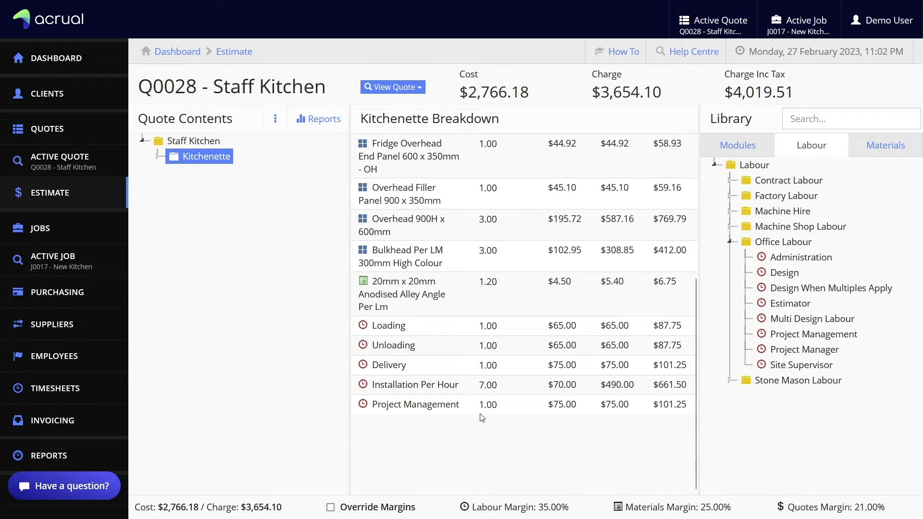
Create a new section named Stone under Staff Kitchen
right_click(199, 145)
left_click(206, 159)
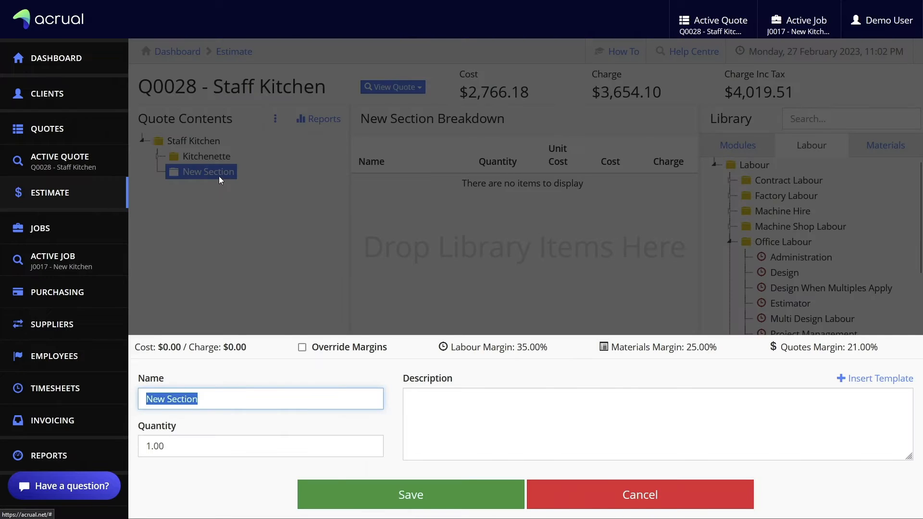
type("Stone")
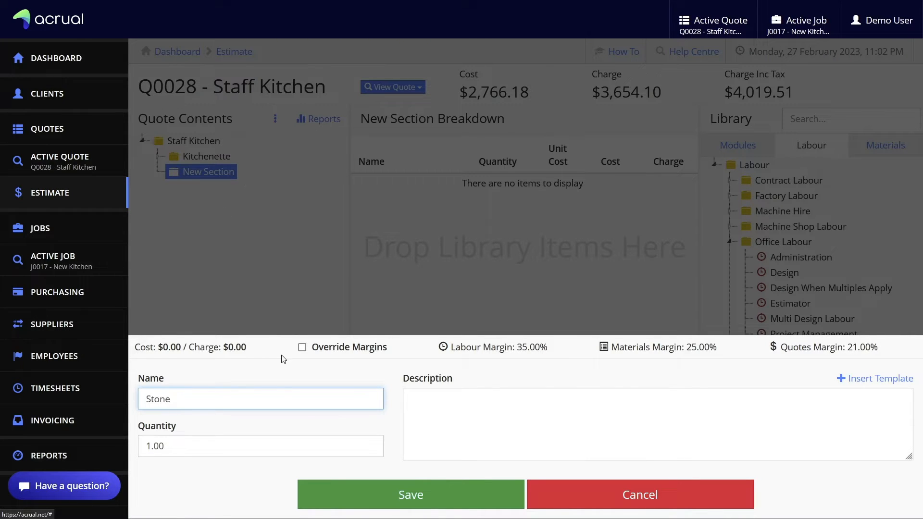
left_click(295, 376)
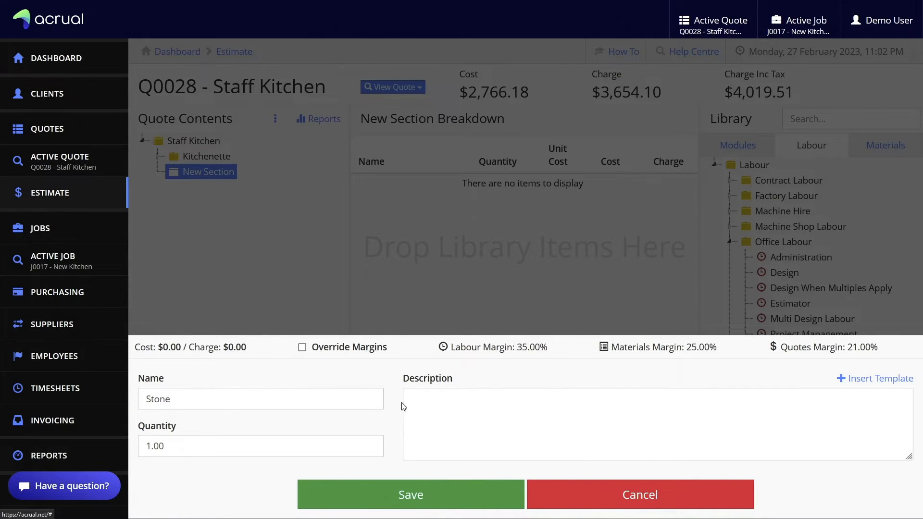
left_click(410, 494)
Add a supplier quote named Stone at a $1,200 unit cost to the Stone section
right_click(198, 173)
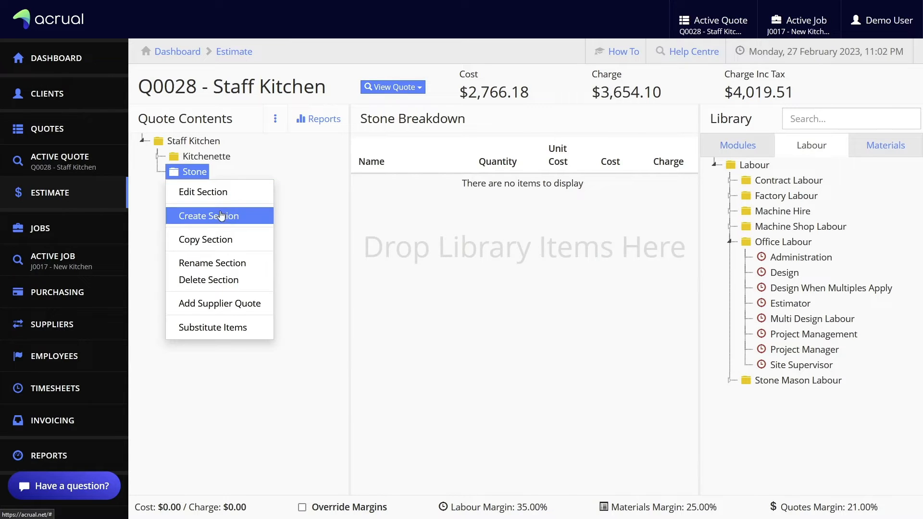
left_click(220, 304)
type("Ston")
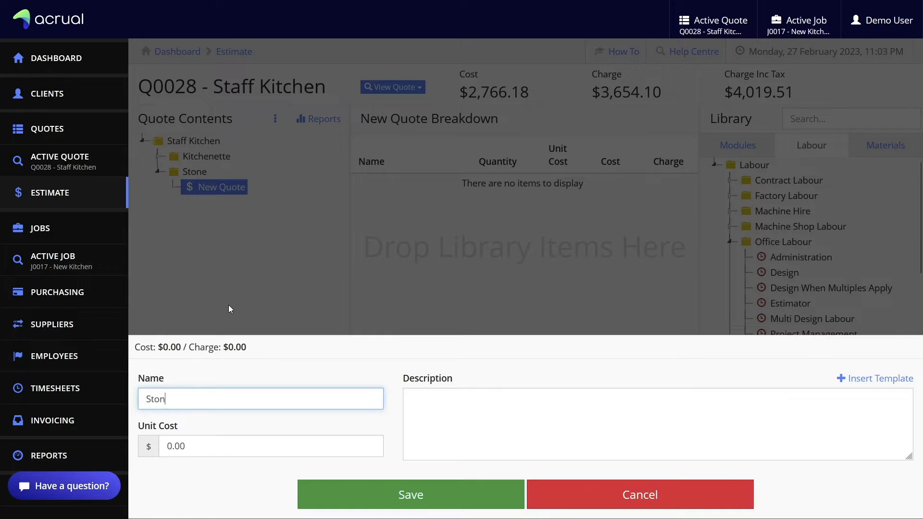
type("e")
left_click(219, 438)
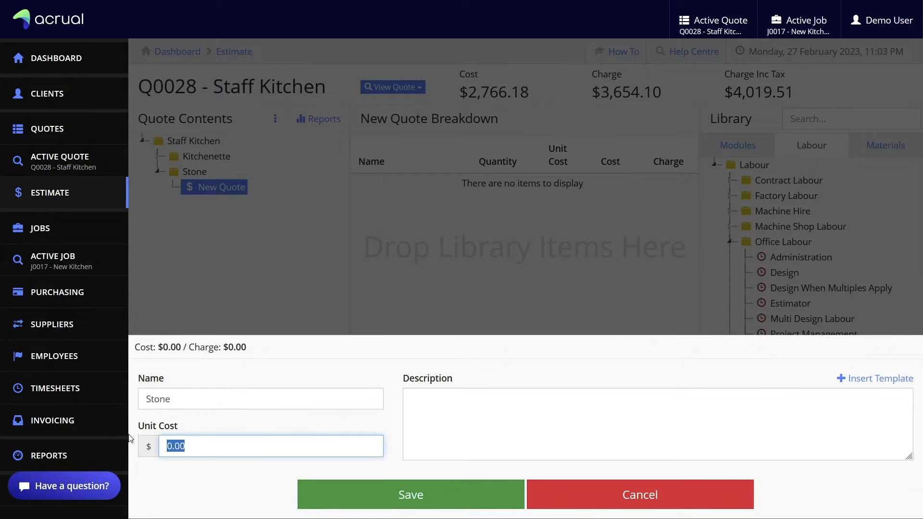
type("12")
left_click(481, 493)
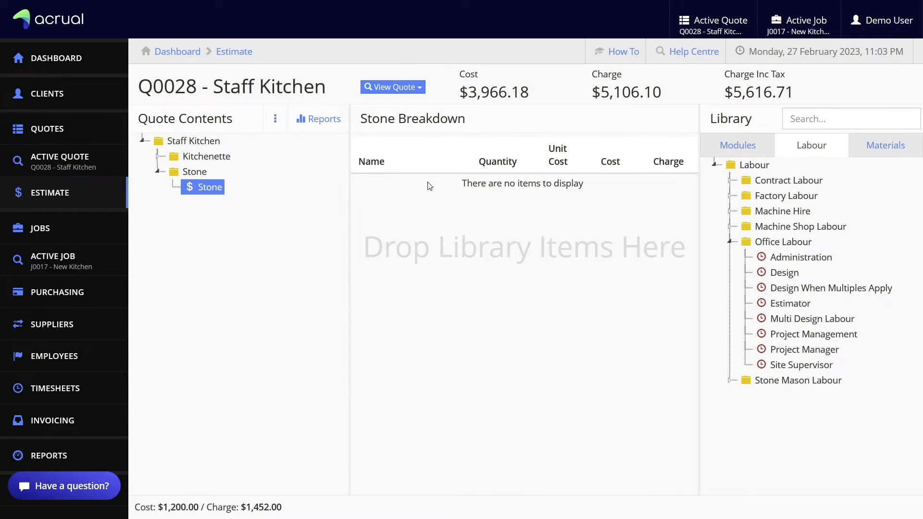
Quick View quote Q0028 as PDF and review page 2: Kitchenette $3,654.10, Stone $1,452.00
left_click(413, 91)
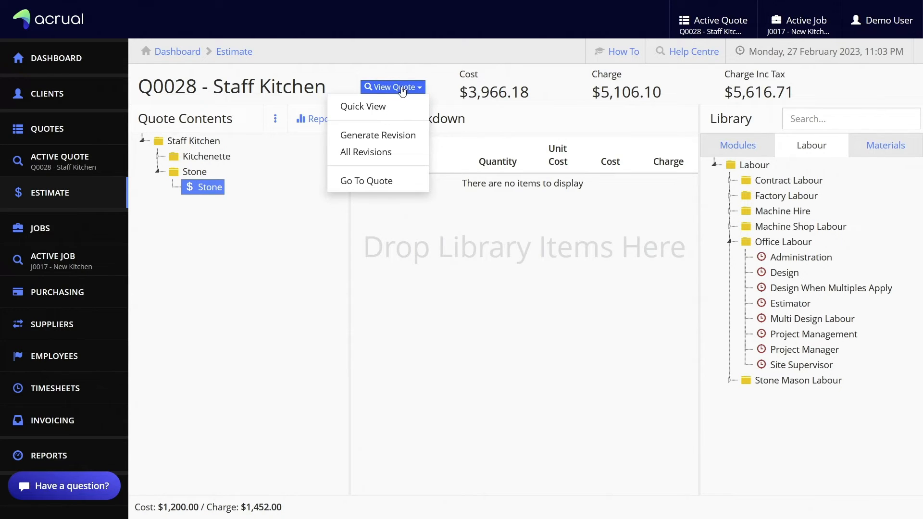
left_click(384, 109)
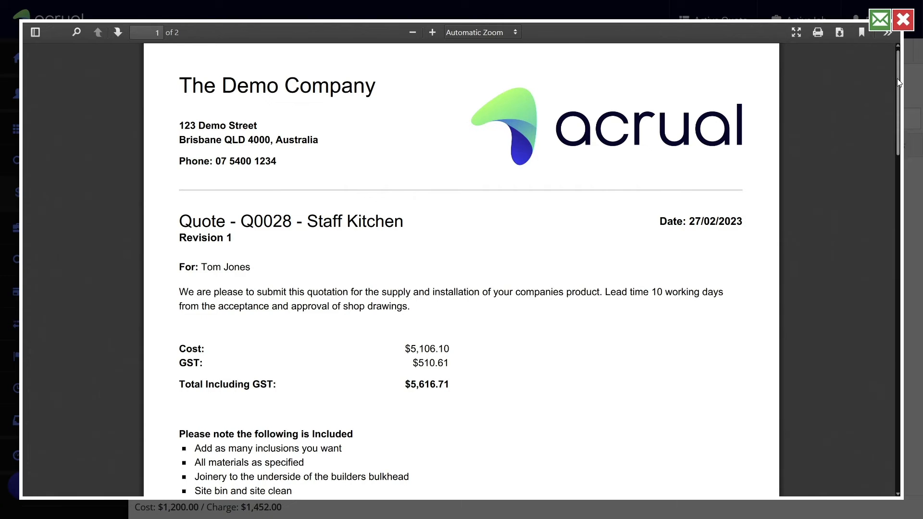
left_click_drag(899, 80, 899, 89)
left_click_drag(900, 98, 876, 341)
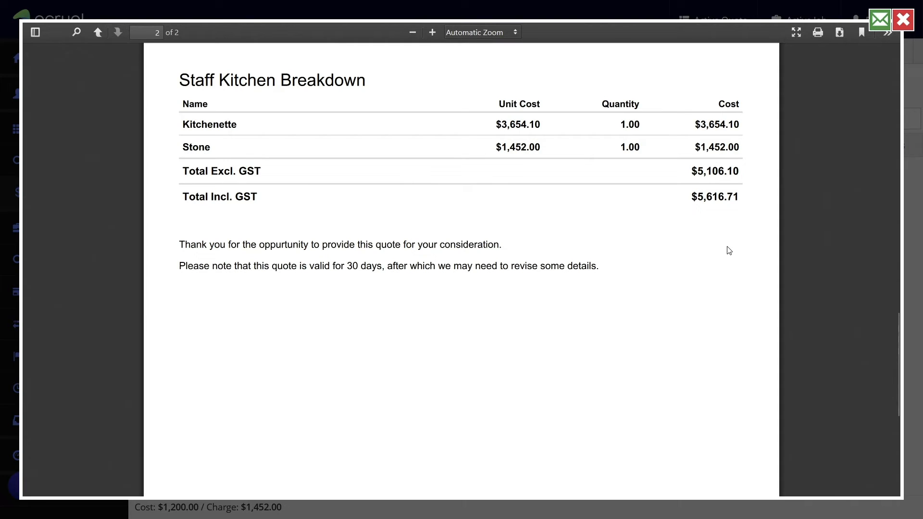
Send quote Q0028 by email to the customer's address using the default message
left_click(880, 19)
left_click(472, 86)
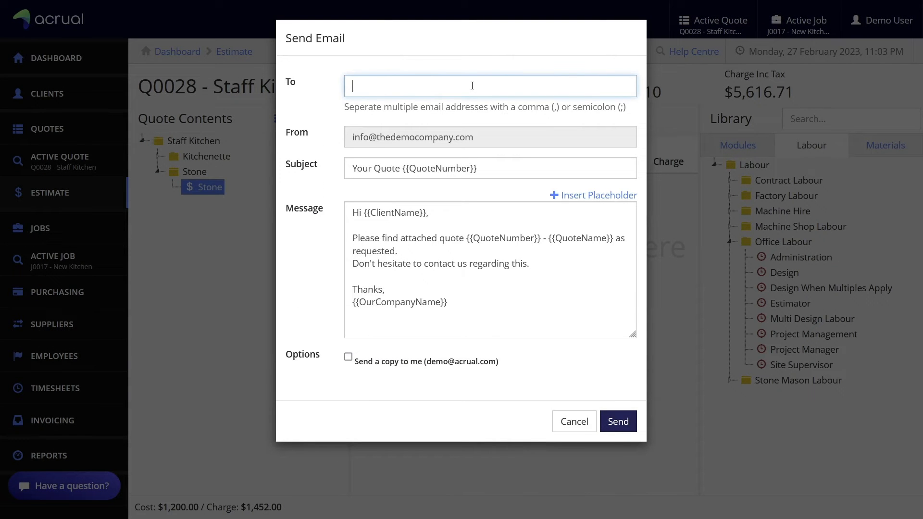
left_click_drag(426, 212, 364, 213)
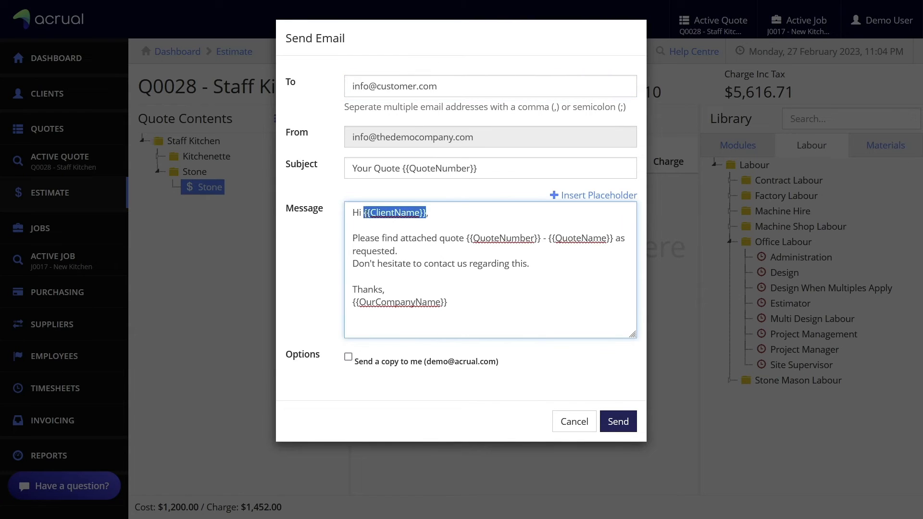
left_click(432, 214)
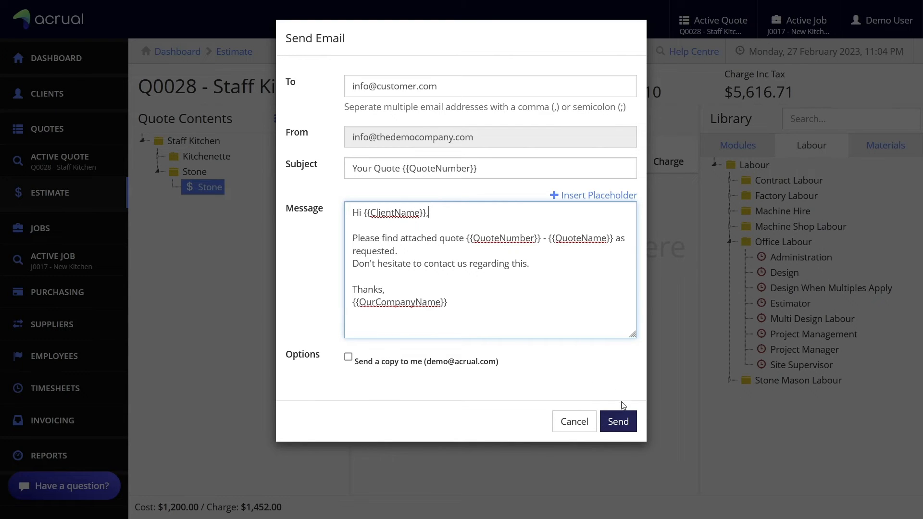
left_click(620, 422)
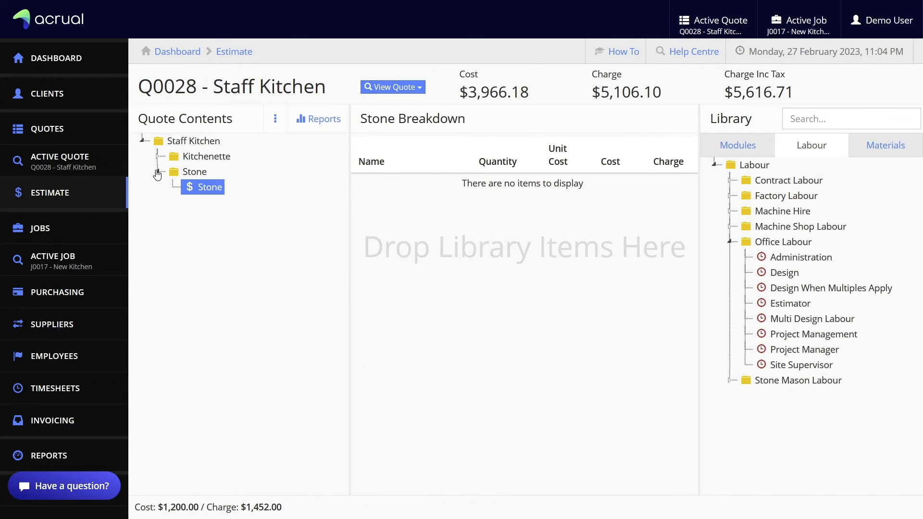
Substitute the Kitchenette's 107 Degree Hinge Non Soft Close with 110 Degree Hinge Soft Close
left_click(157, 172)
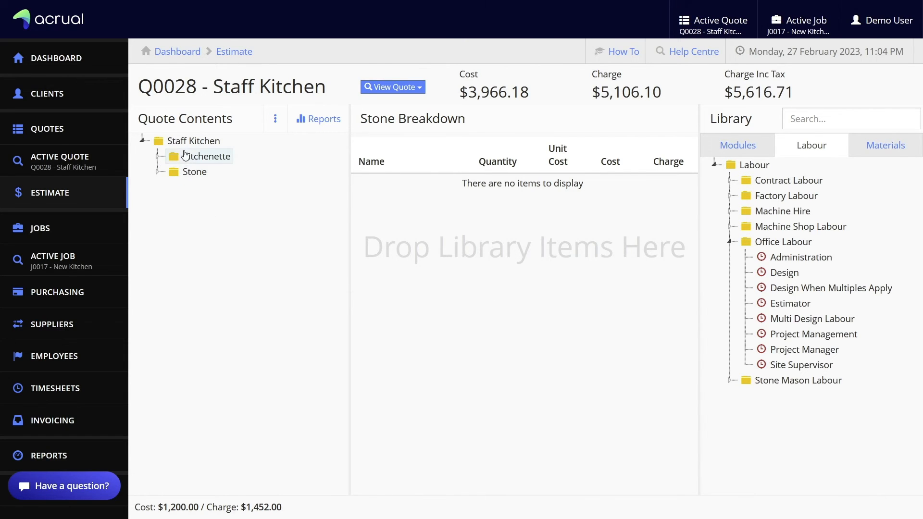
right_click(185, 154)
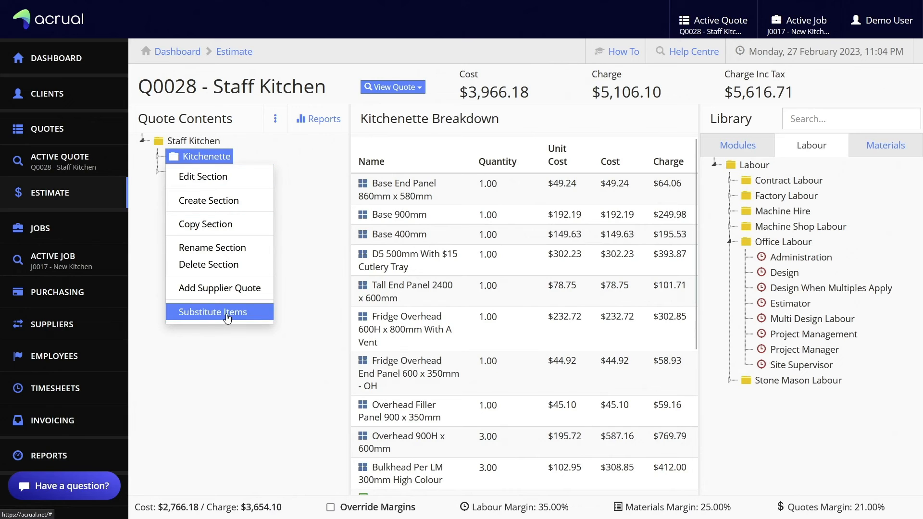
left_click(228, 317)
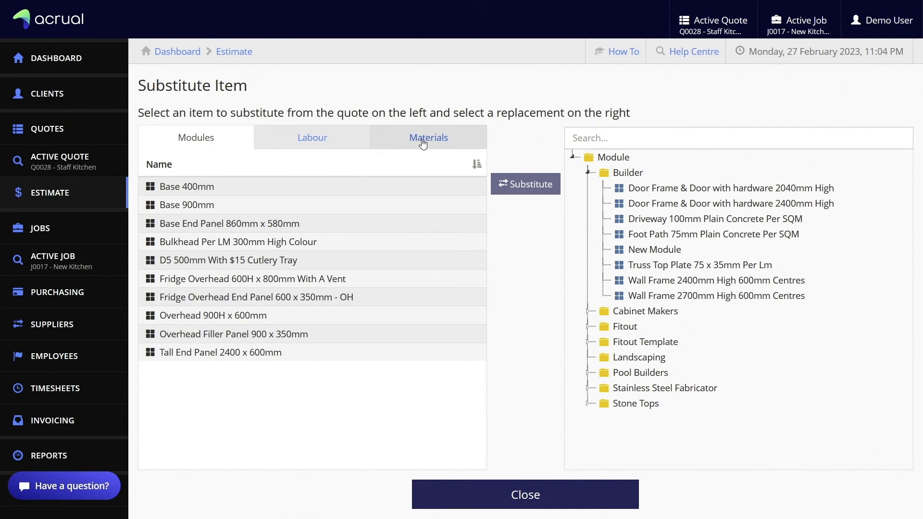
left_click(423, 142)
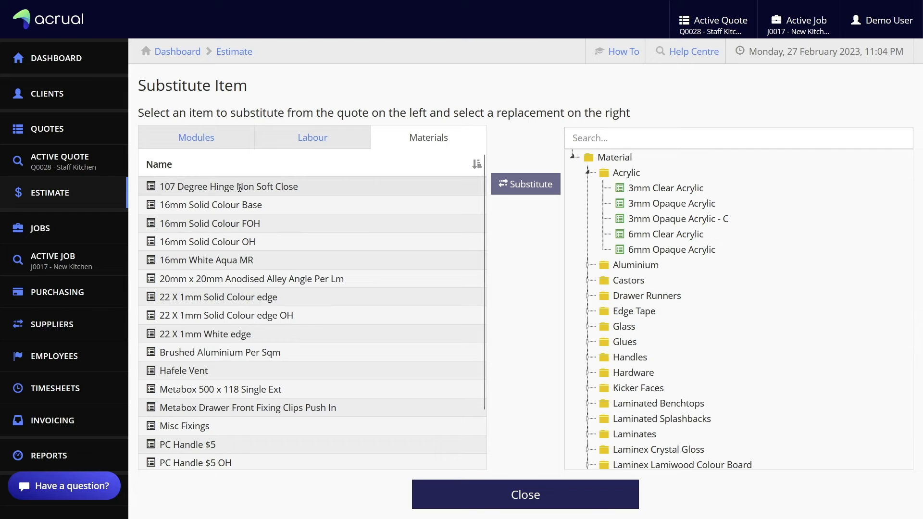
left_click(240, 188)
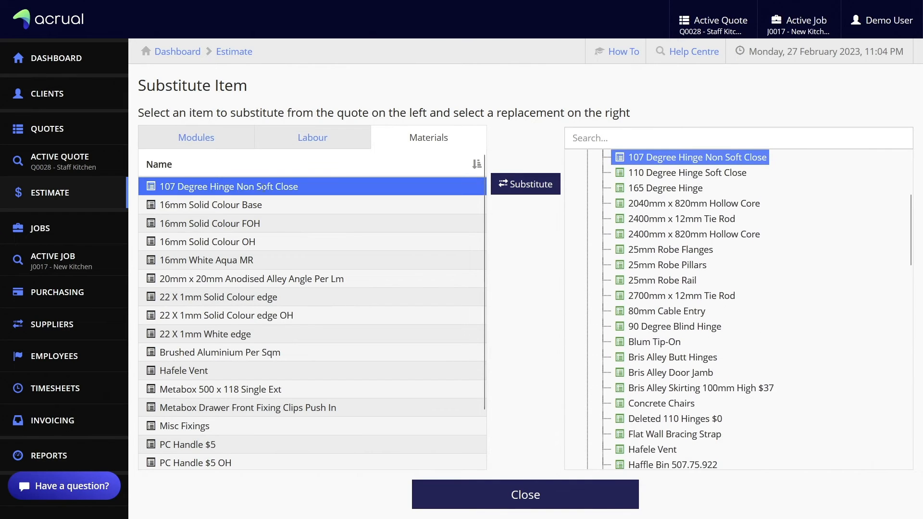
left_click(668, 174)
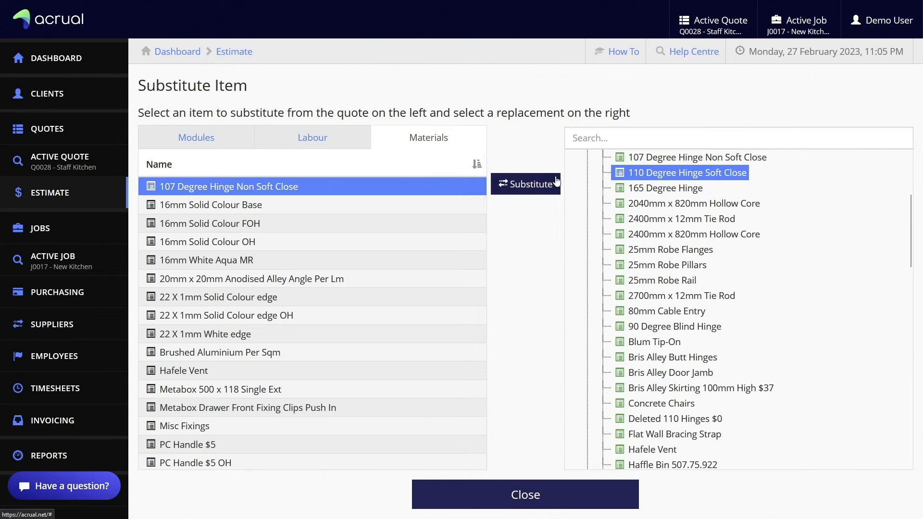
left_click(529, 183)
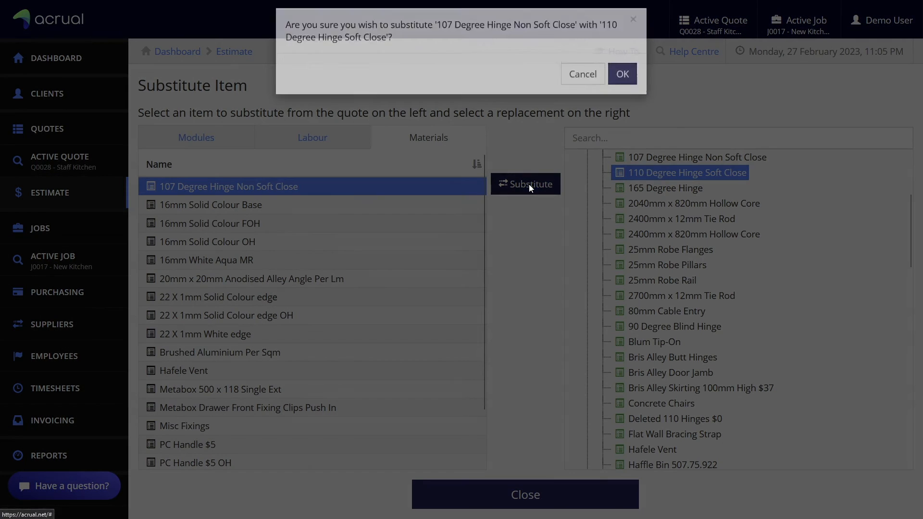
left_click(621, 87)
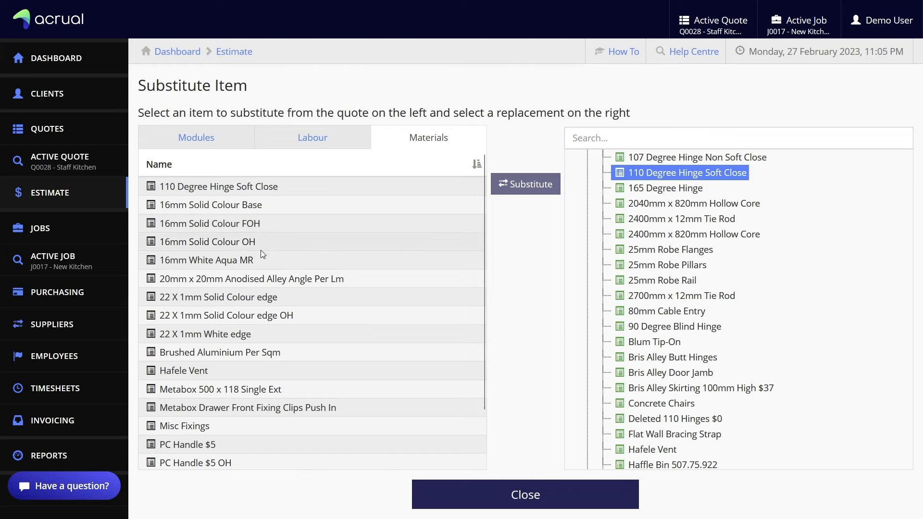
Replace PC Handle $5 with PC Handle $6, bringing the quote to $5,683.21
scroll(264, 312, "down", 1)
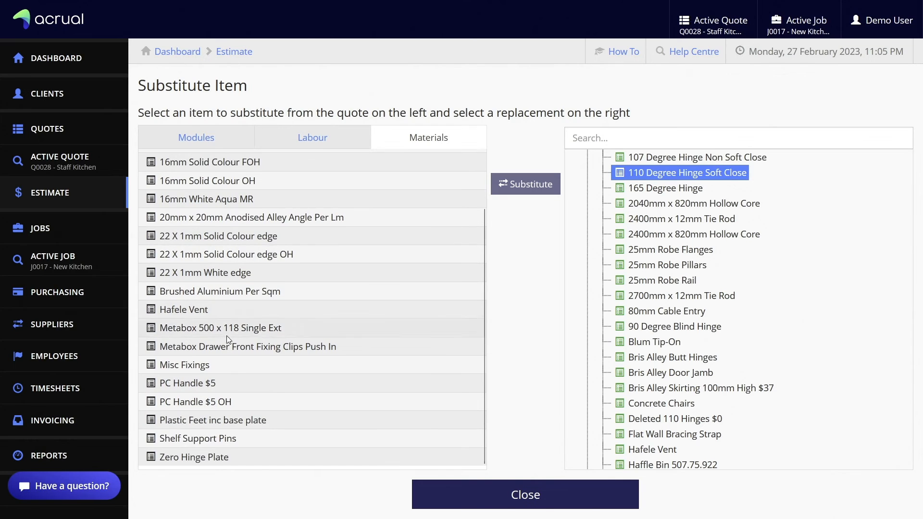
left_click(217, 385)
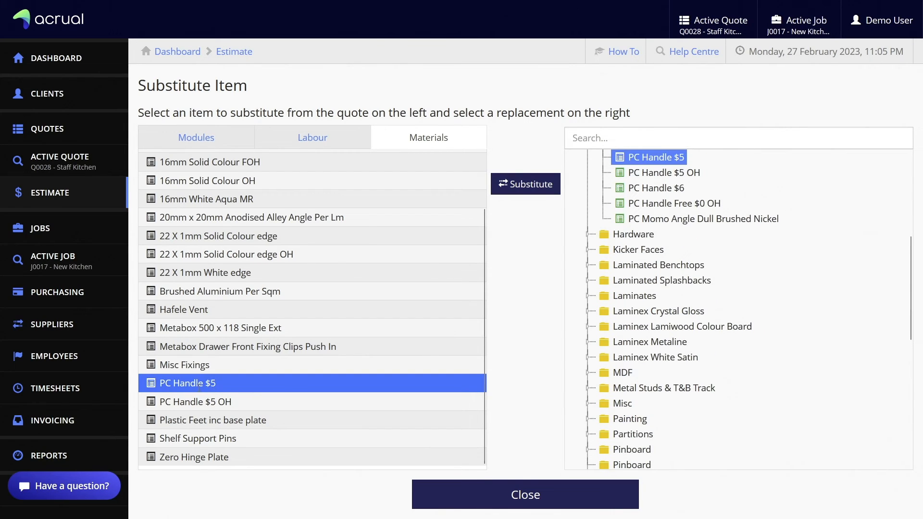
left_click(657, 189)
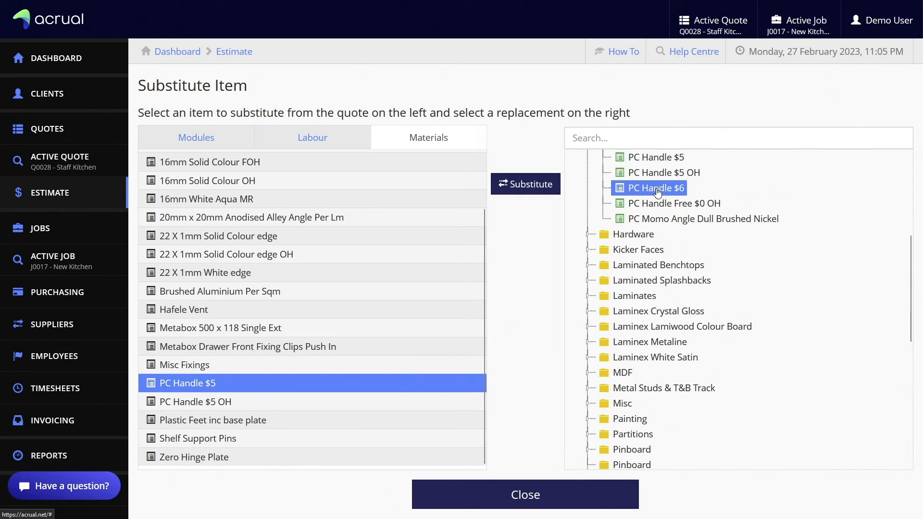
left_click(532, 186)
left_click(623, 73)
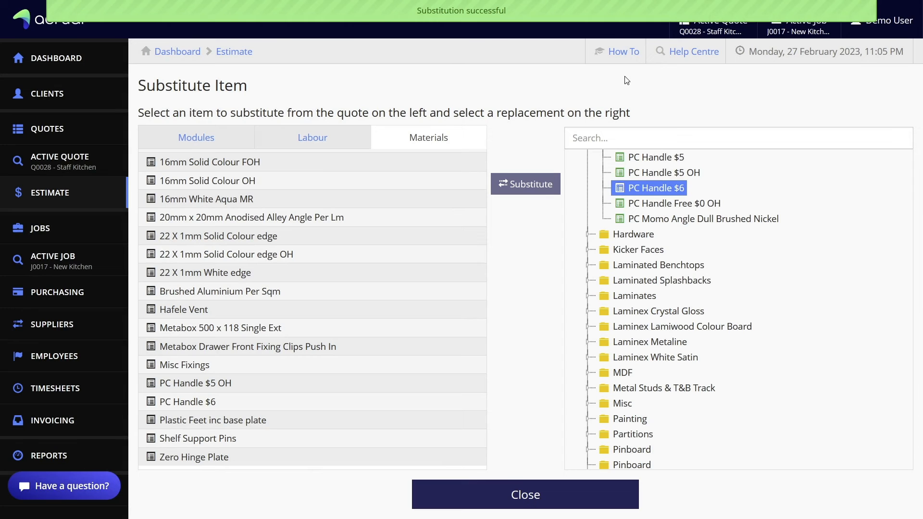
left_click(534, 500)
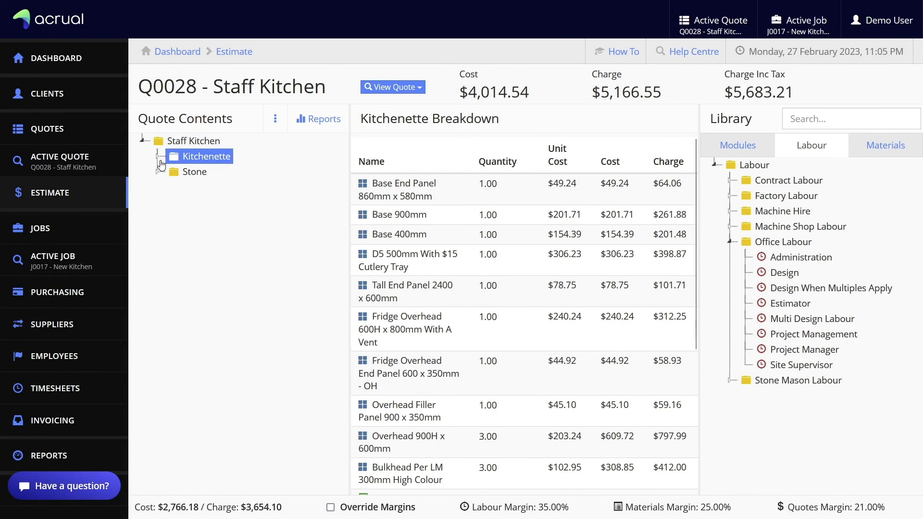
Verify Base 900mm shows 110 Degree Hinge Soft Close at 4.00, then Quick View the quote PDF
left_click(160, 162)
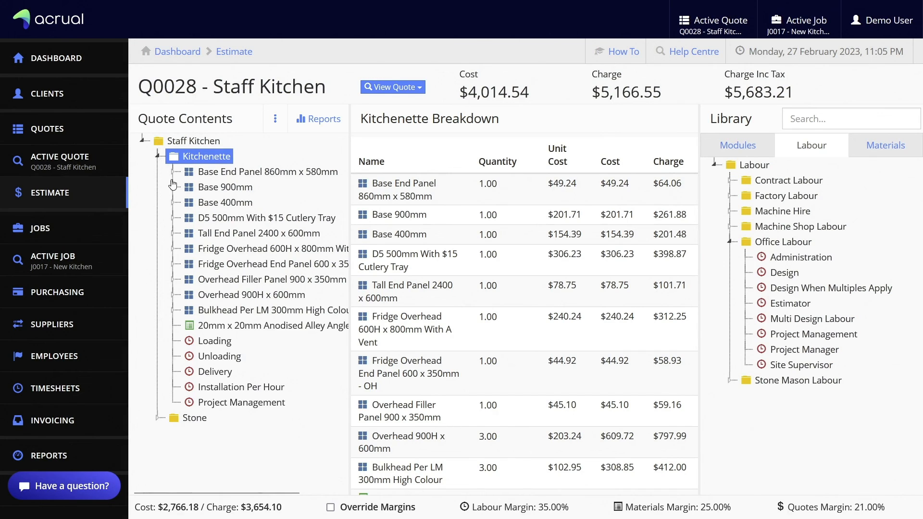
left_click(206, 189)
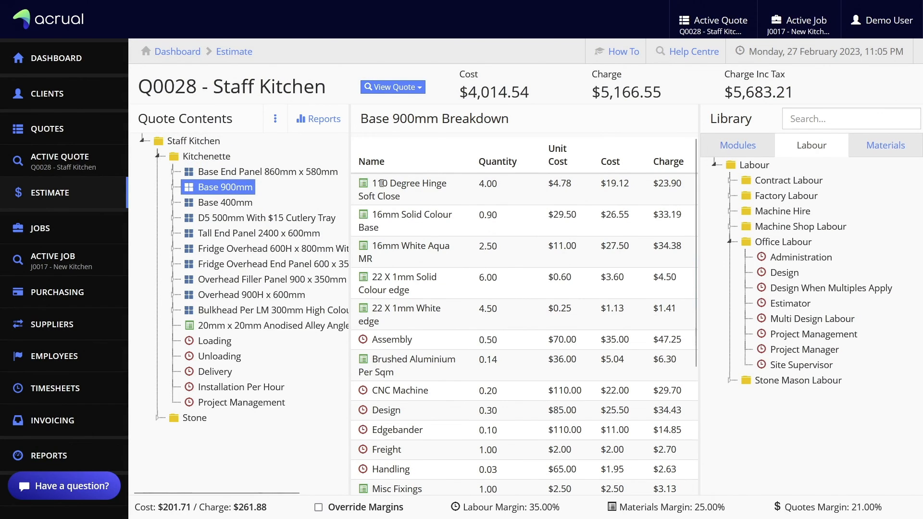
left_click_drag(374, 184, 694, 190)
left_click(411, 196)
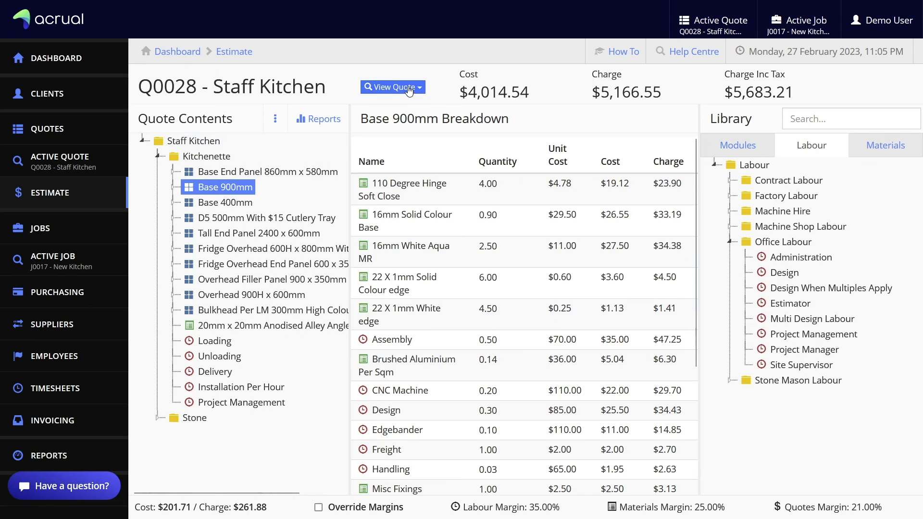
left_click(408, 88)
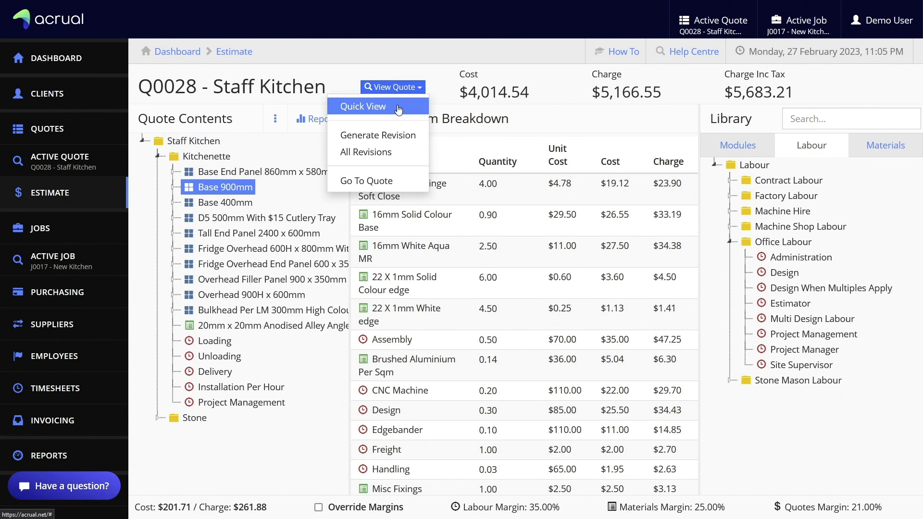
left_click(364, 106)
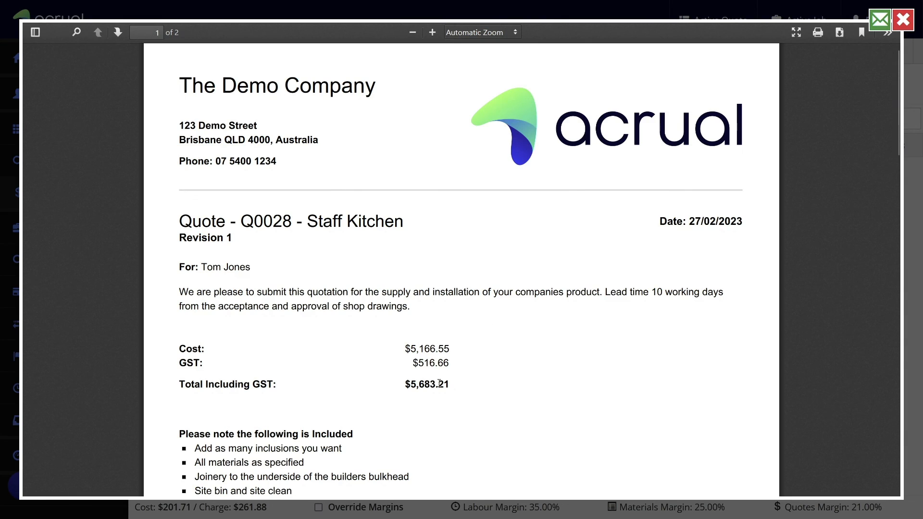